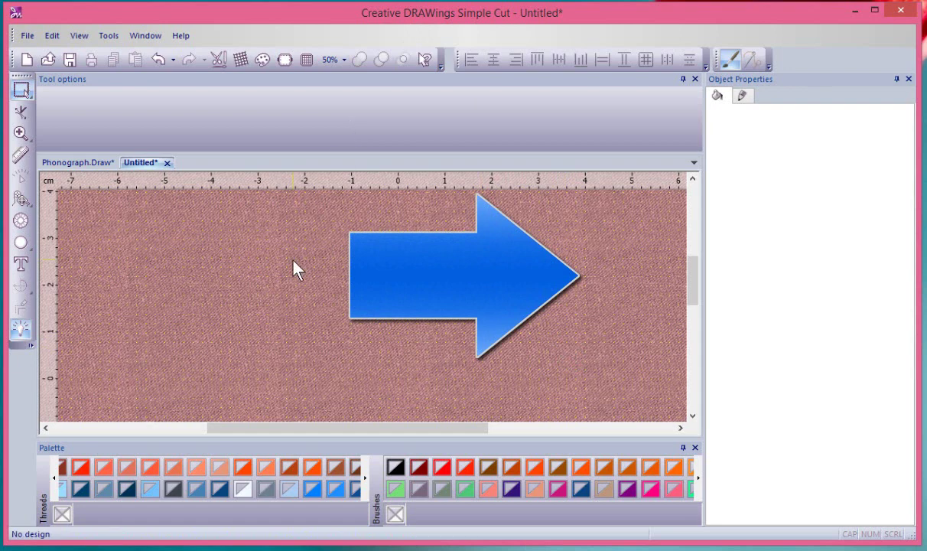
Draw a wide ellipse across the left-centre of the canvas with the Ellipse tool.
click(20, 242)
mouse_move(124, 223)
mouse_down()
mouse_move(507, 339)
mouse_move(586, 392)
mouse_up()
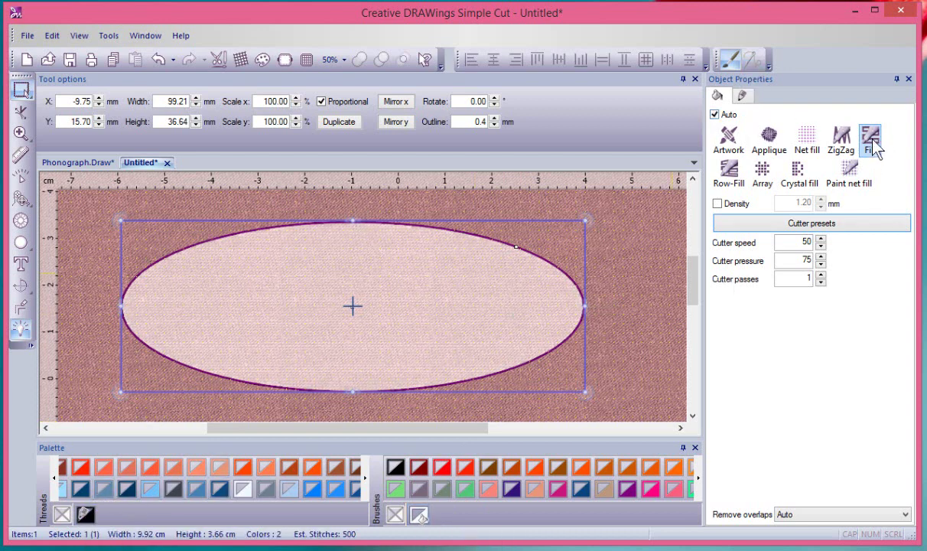
Remove the ellipse's outline colour with the no-colour swatch in the Threads palette.
click(742, 97)
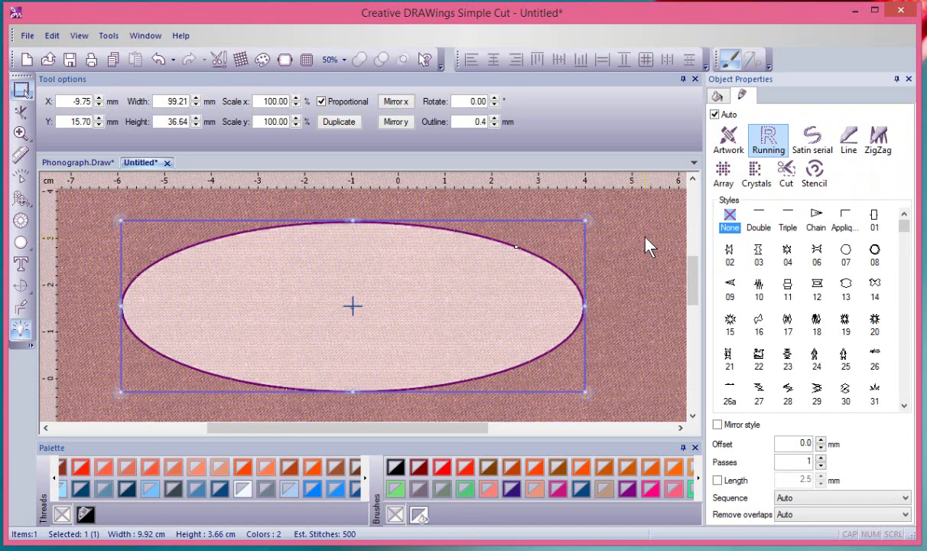
click(718, 96)
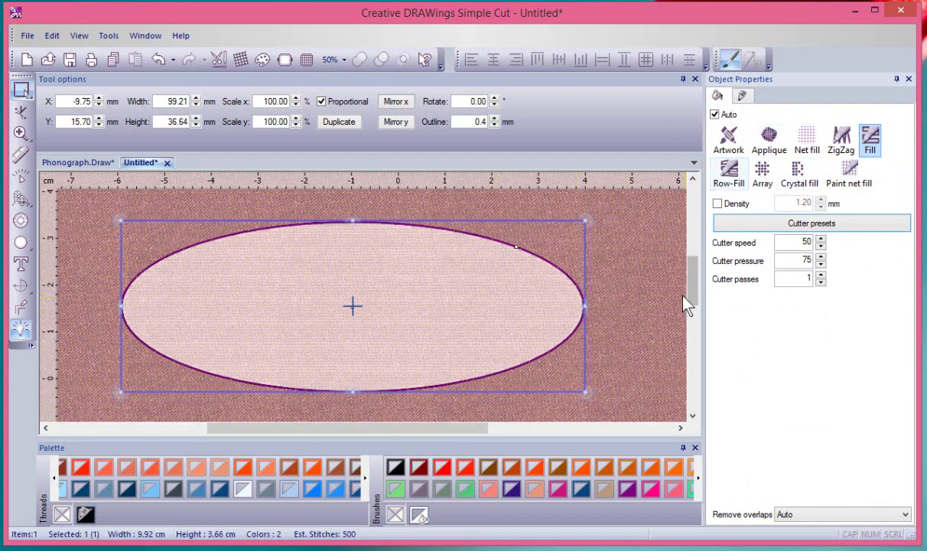
click(62, 515)
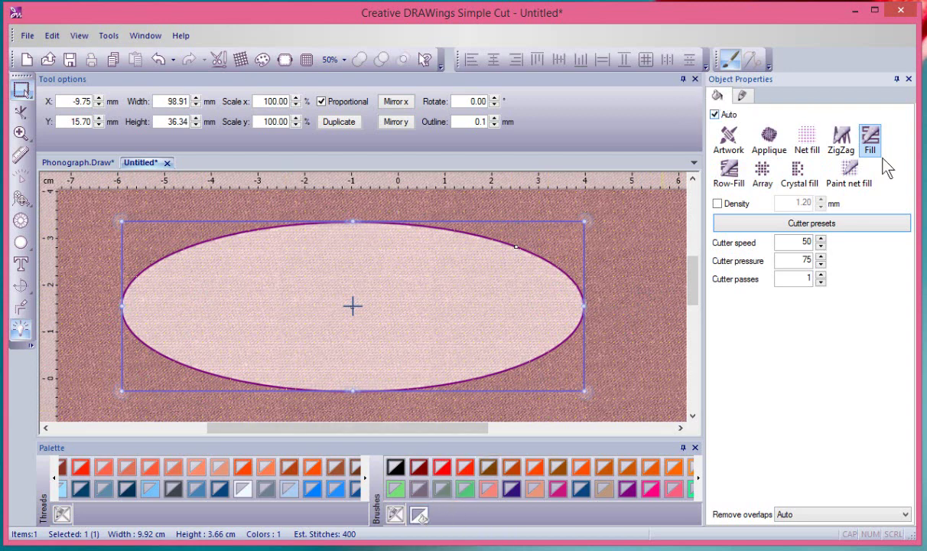
Make the ellipse an applique, leaving Fabric Trim off after reviewing its timing options.
click(773, 151)
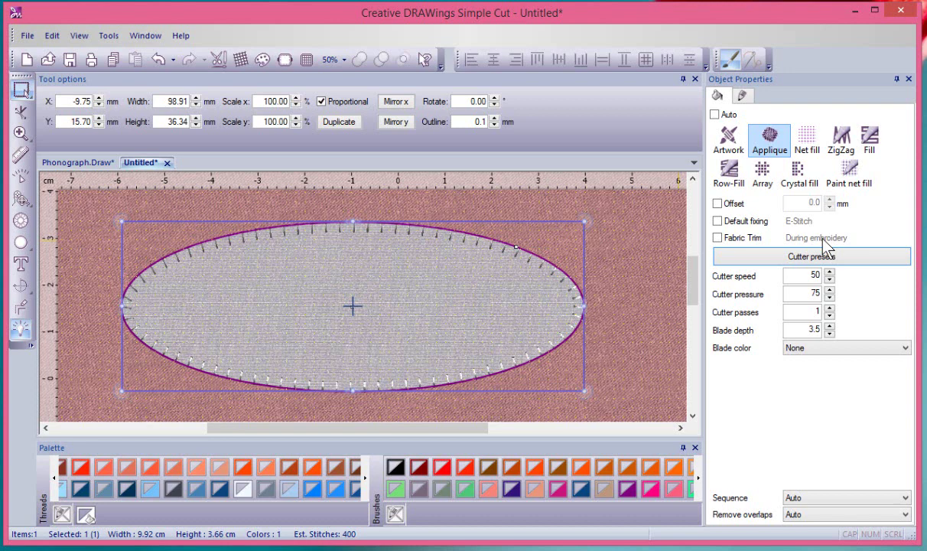
click(717, 238)
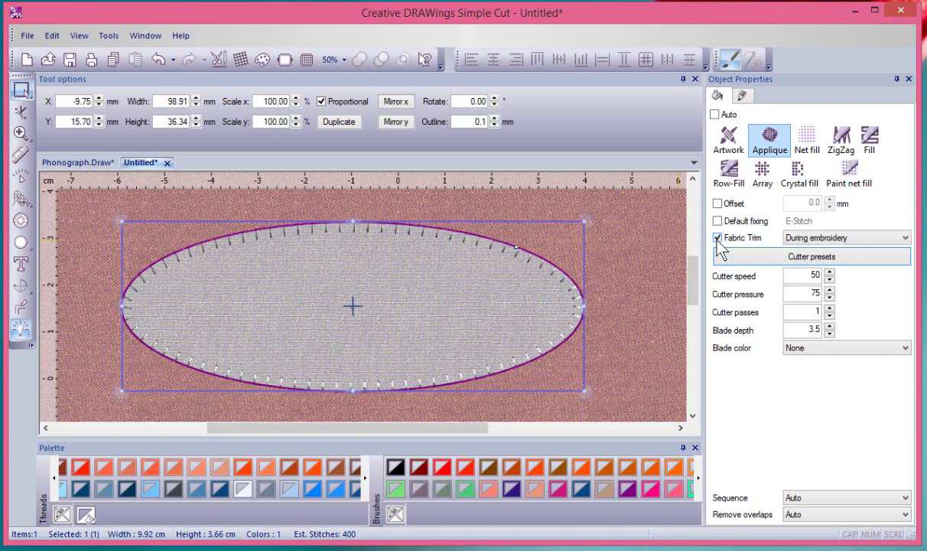
click(818, 239)
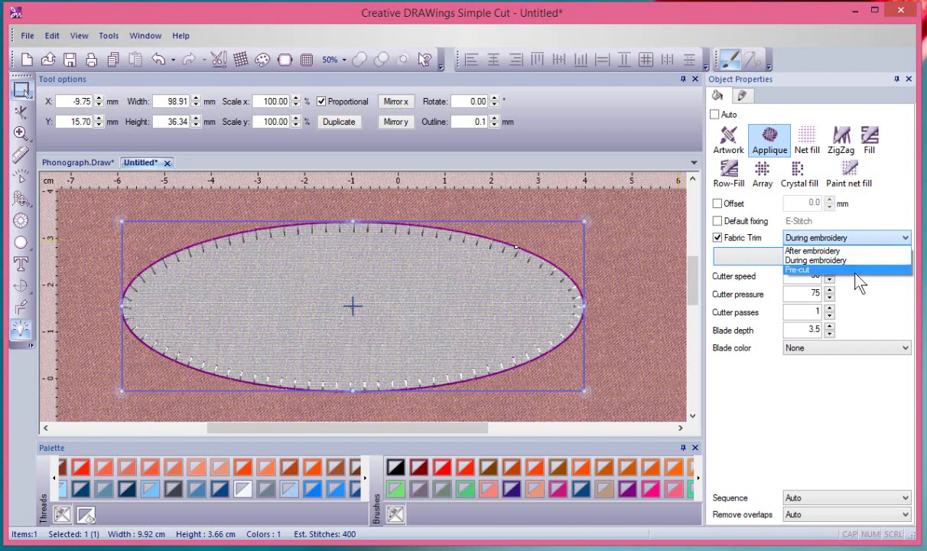
click(721, 237)
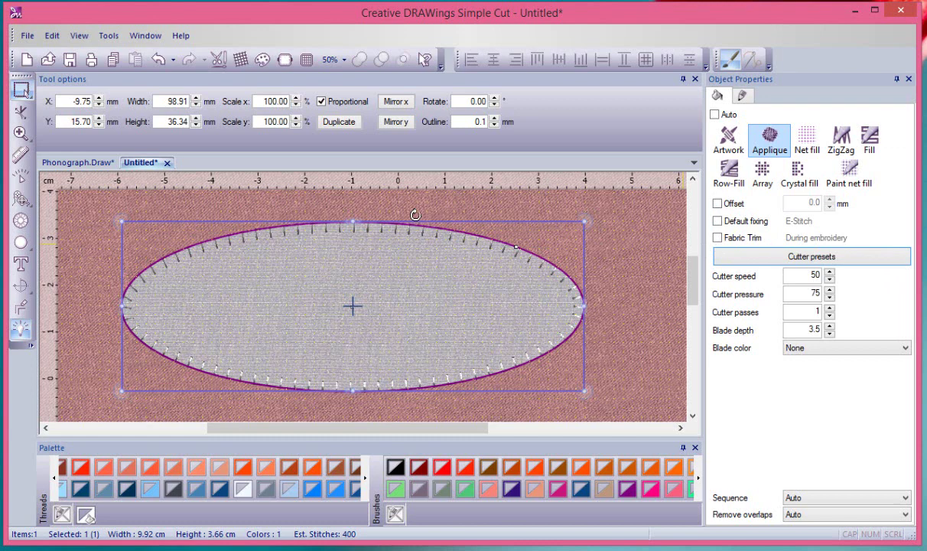
Run Slow redraw until the ellipse's placement line and tack-down stitches are fully stitched.
click(21, 184)
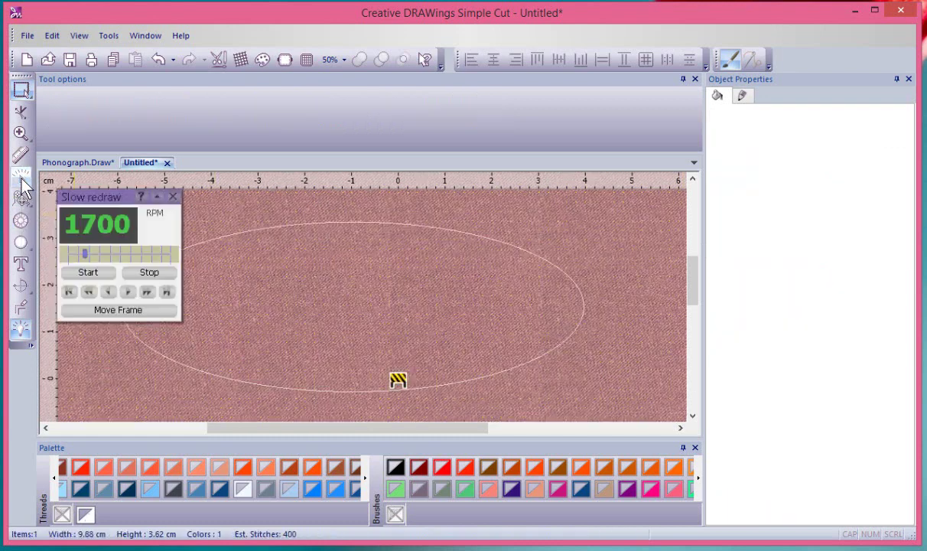
click(89, 273)
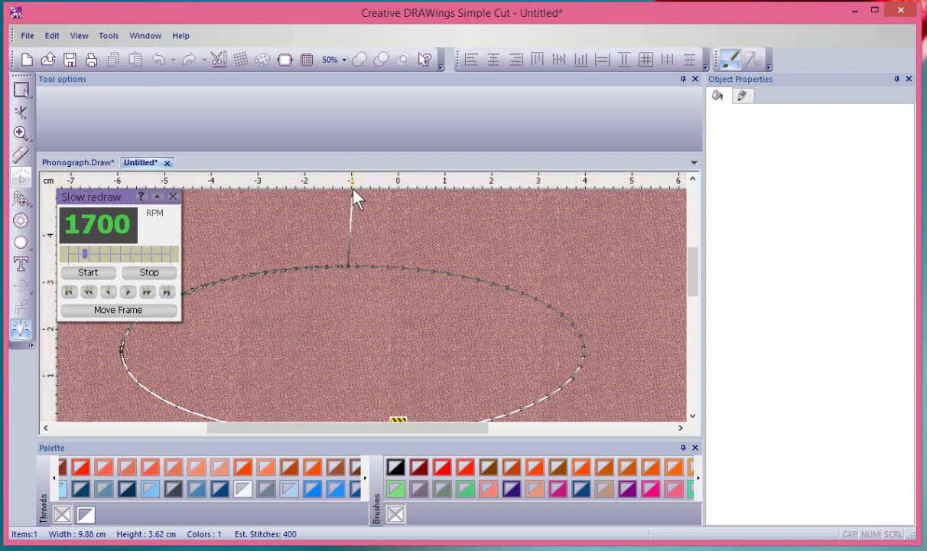
click(86, 274)
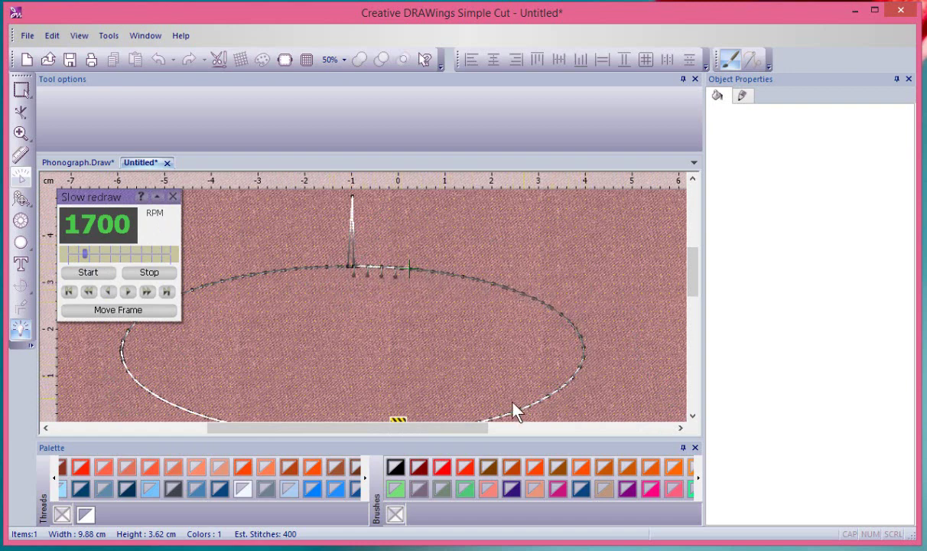
click(86, 274)
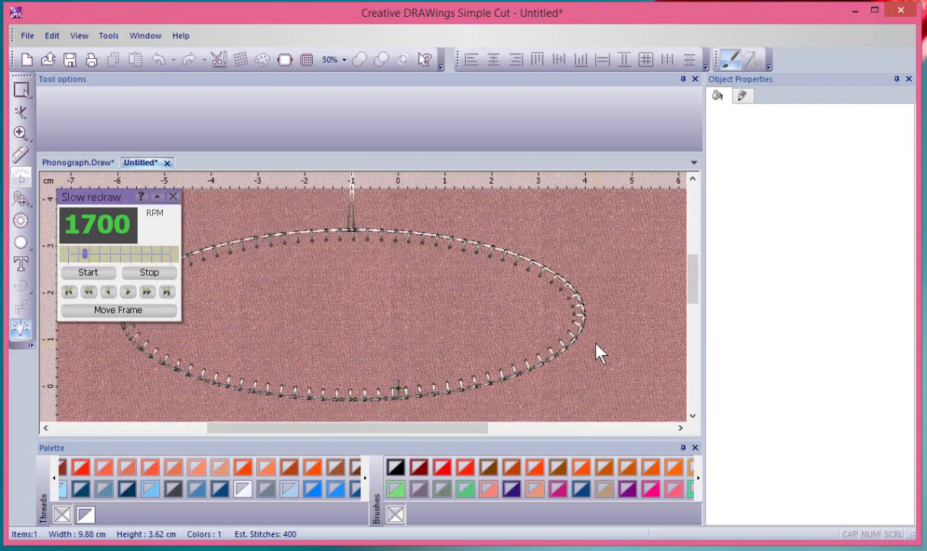
Enable Fabric Trim on the applique ellipse, set to After embroidery.
click(173, 197)
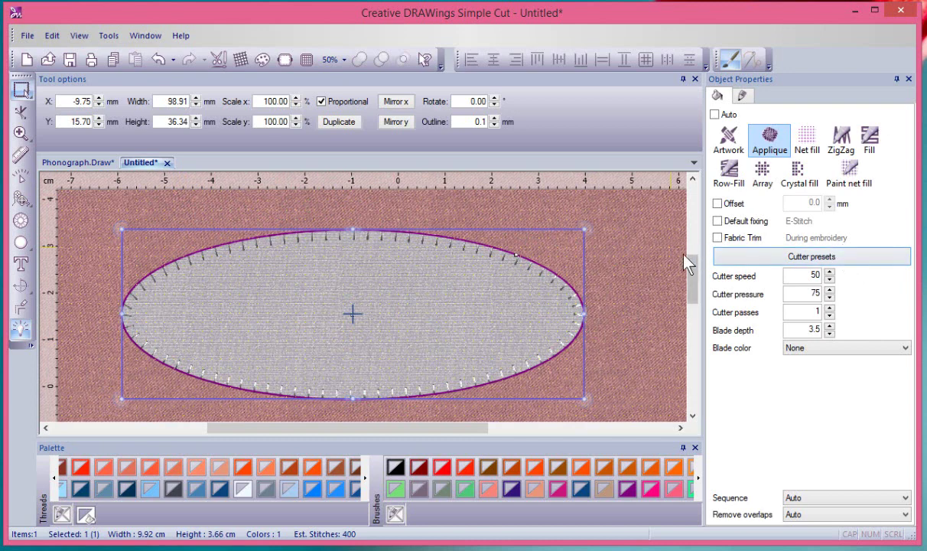
click(718, 238)
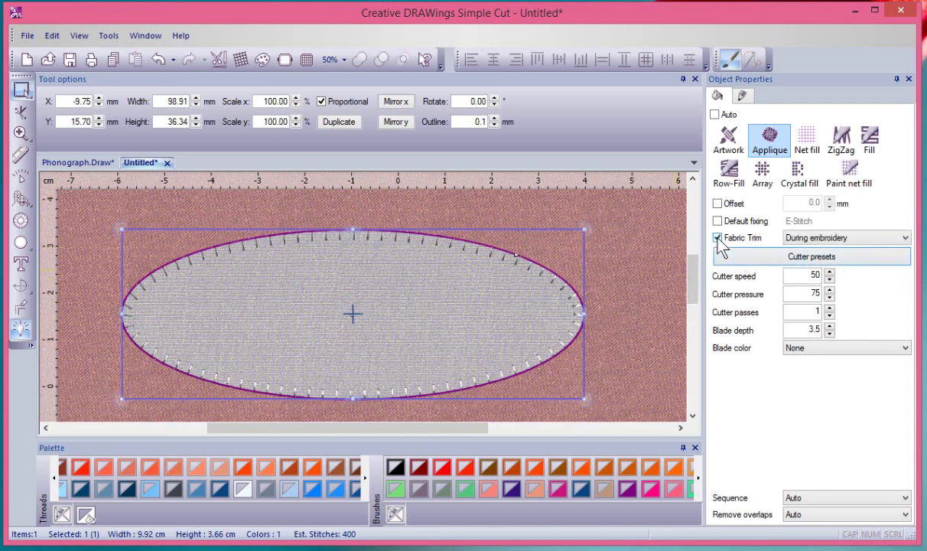
click(824, 239)
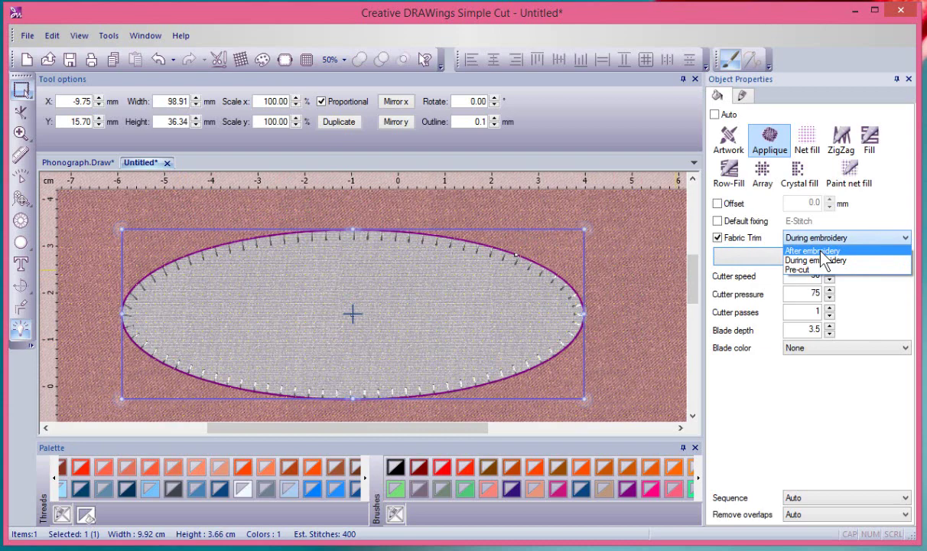
click(817, 250)
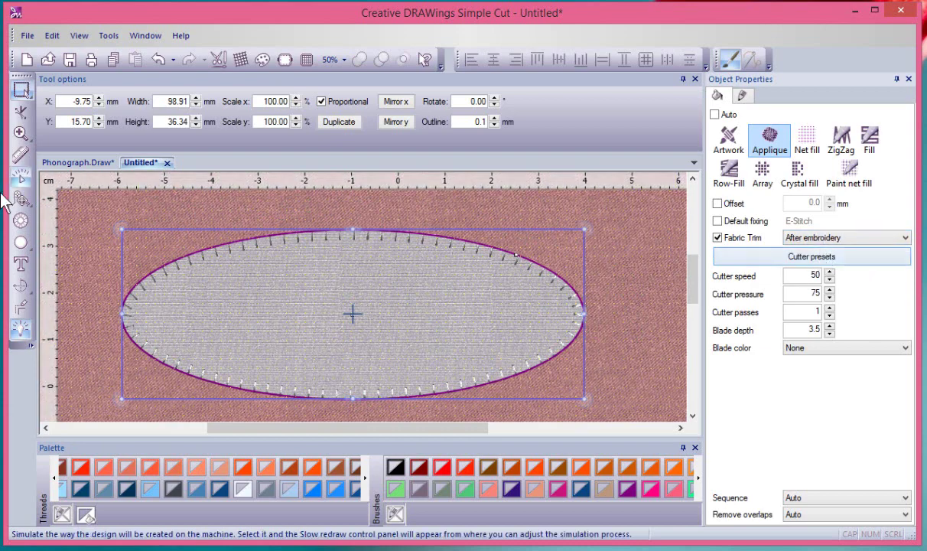
Replay the applique stitching in Slow redraw, then close the simulator.
click(20, 176)
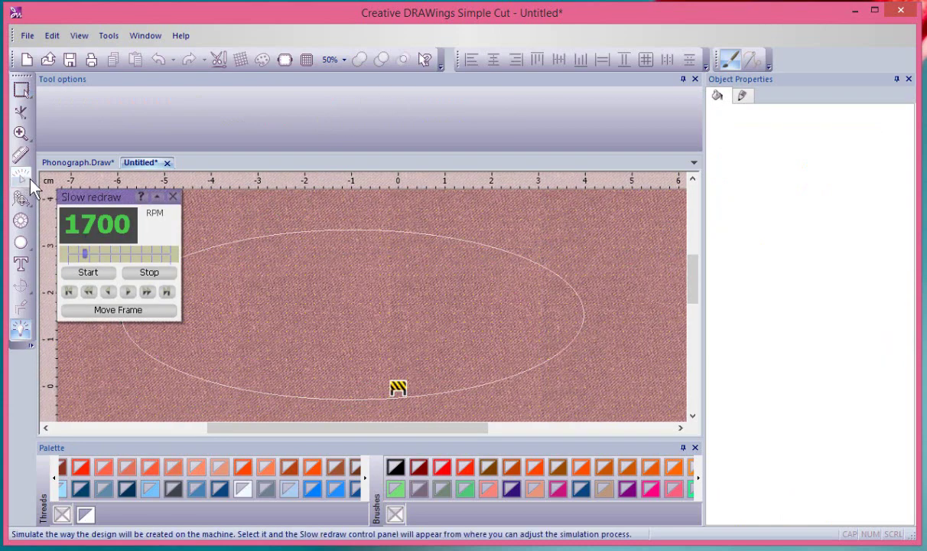
click(87, 276)
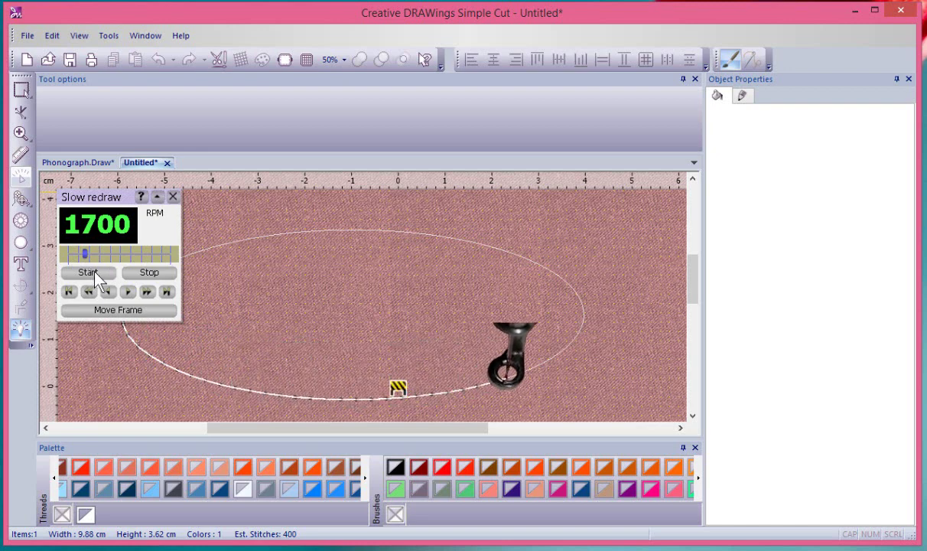
click(151, 277)
click(369, 222)
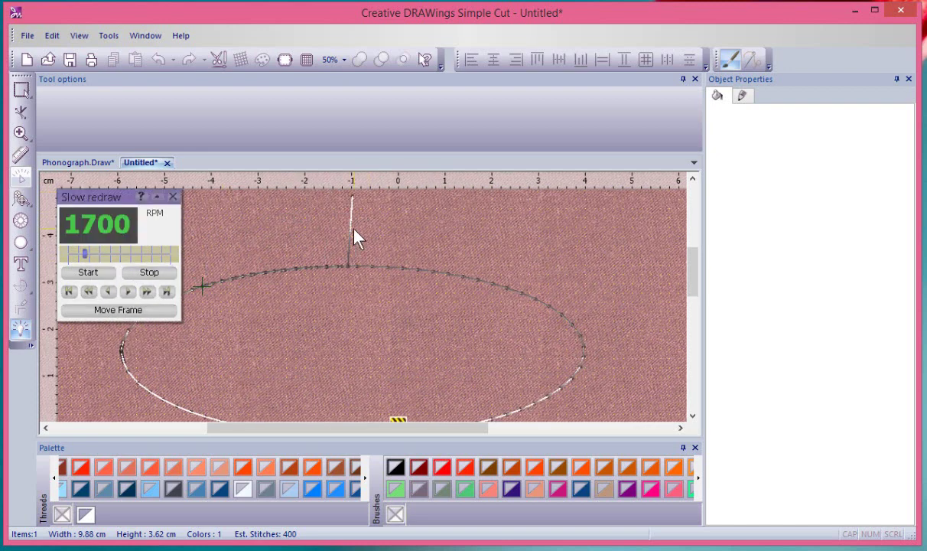
click(83, 274)
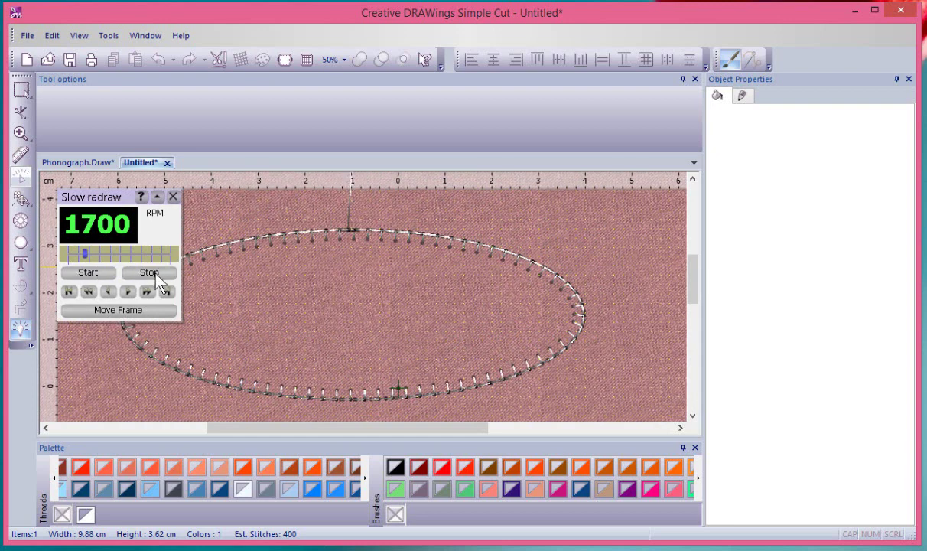
click(173, 197)
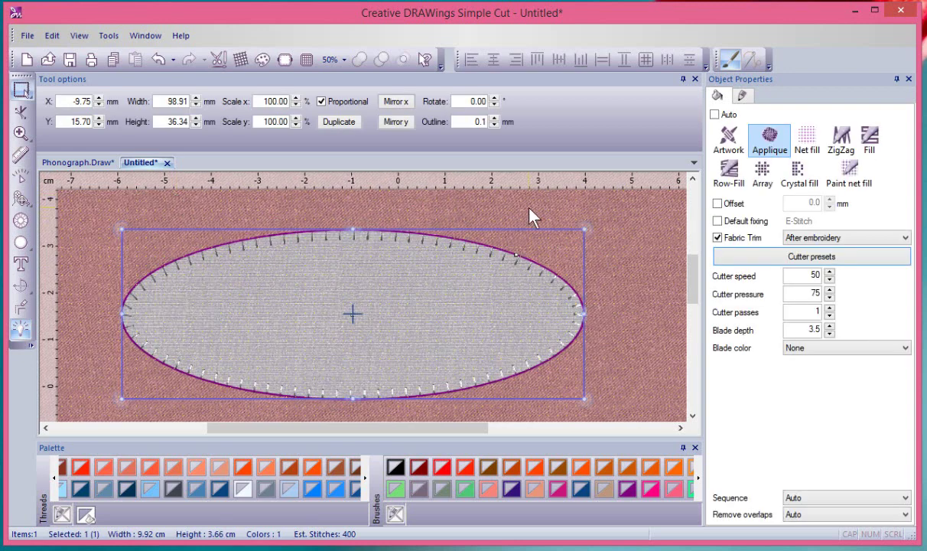
Change the applique ellipse's fabric trim timing to Pre-cut.
click(855, 243)
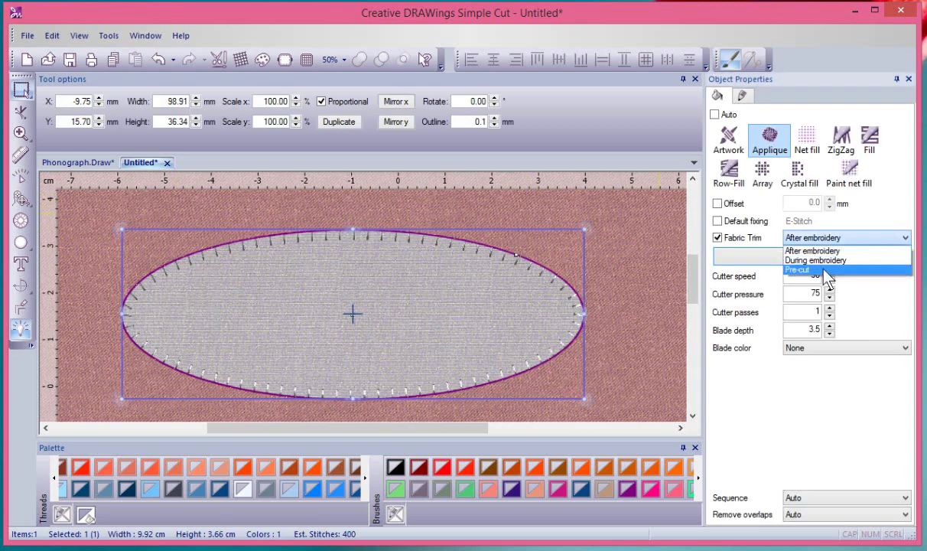
click(828, 277)
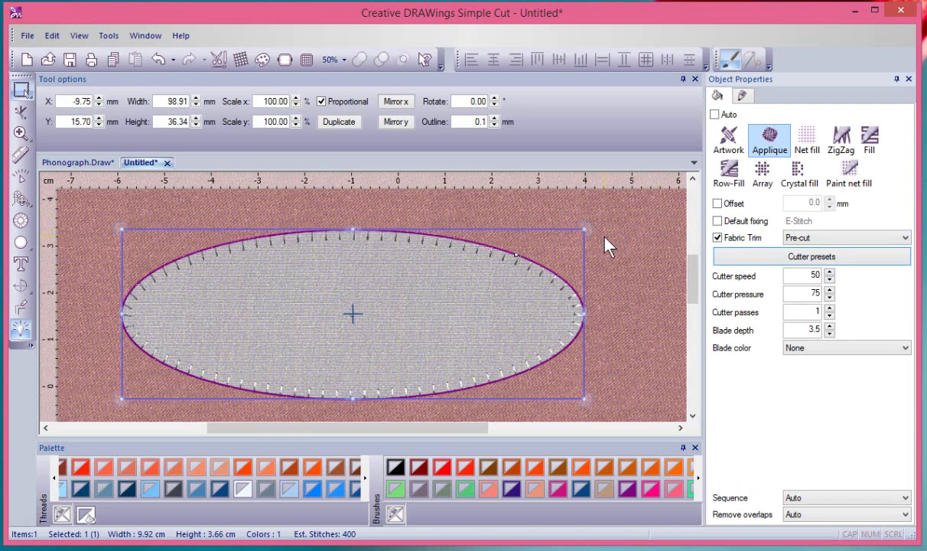
click(27, 35)
mouse_move(92, 210)
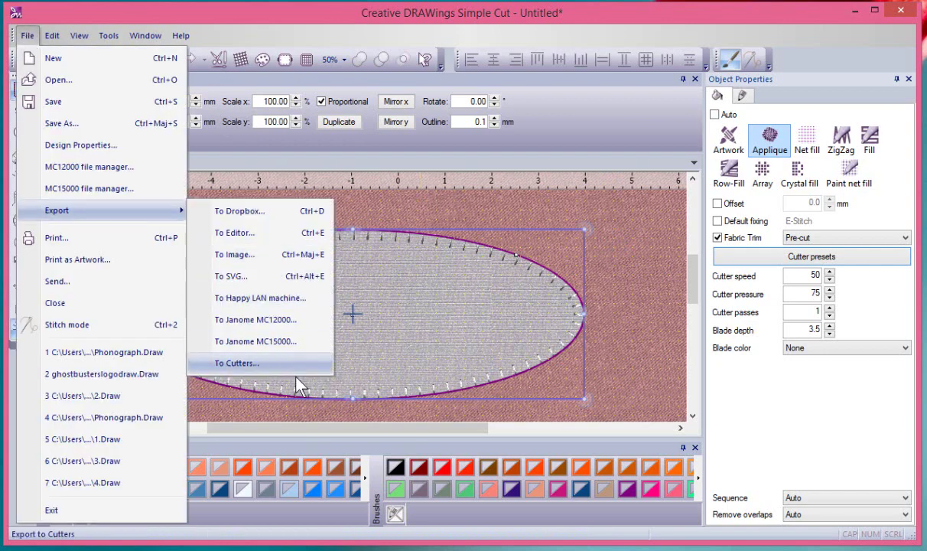
click(290, 371)
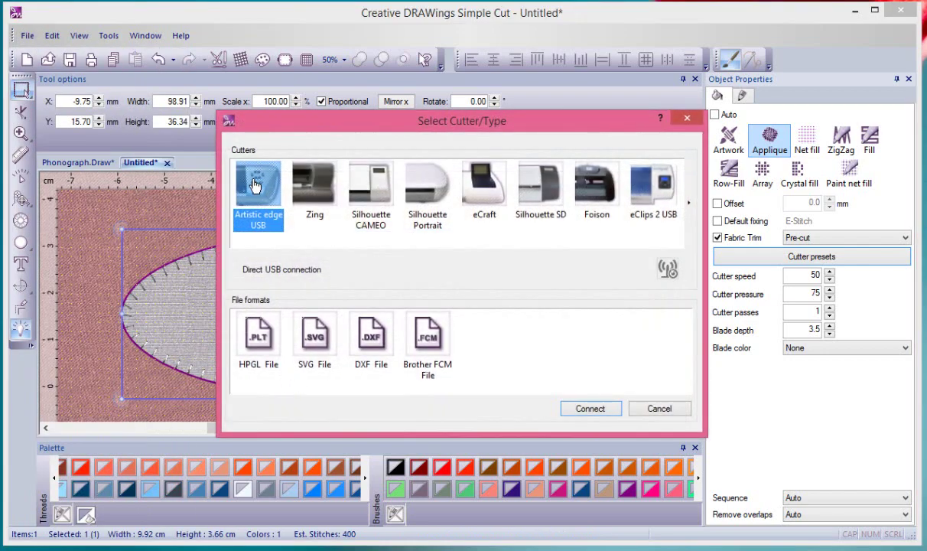
click(609, 413)
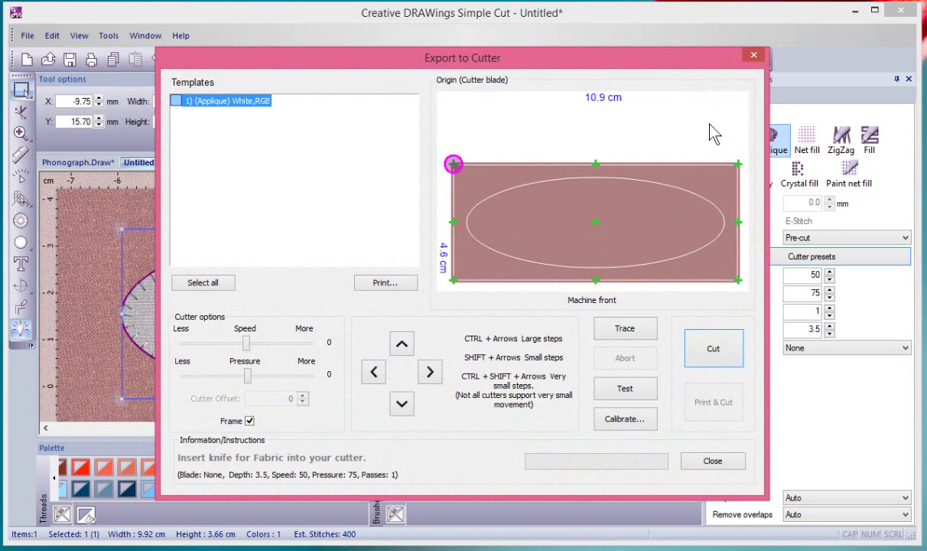
click(755, 56)
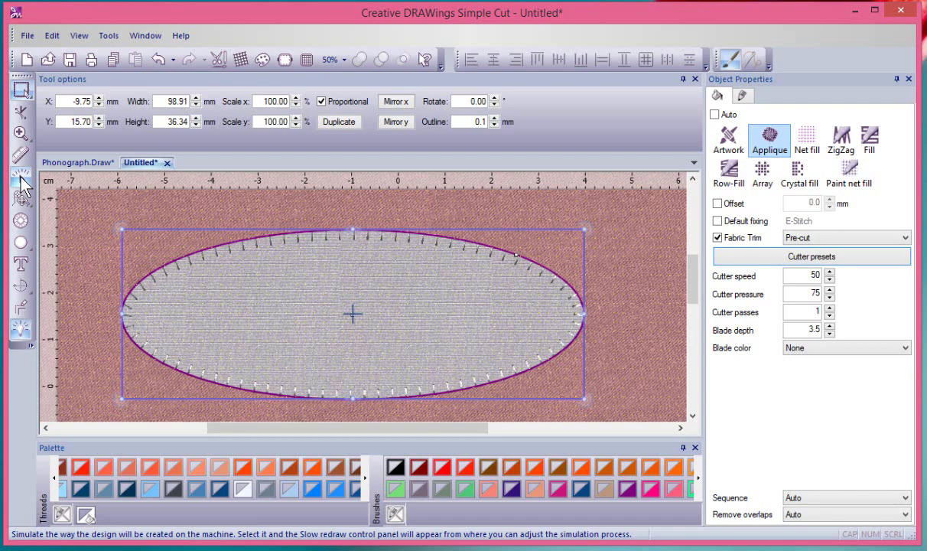
Replay the Pre-cut ellipse's stitch-out in Slow redraw, rewind it and close it.
click(20, 177)
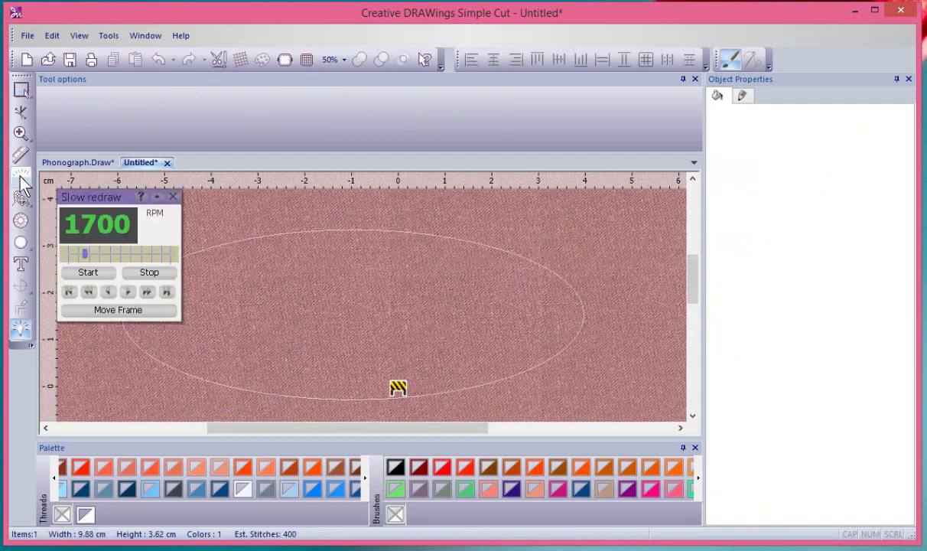
click(91, 273)
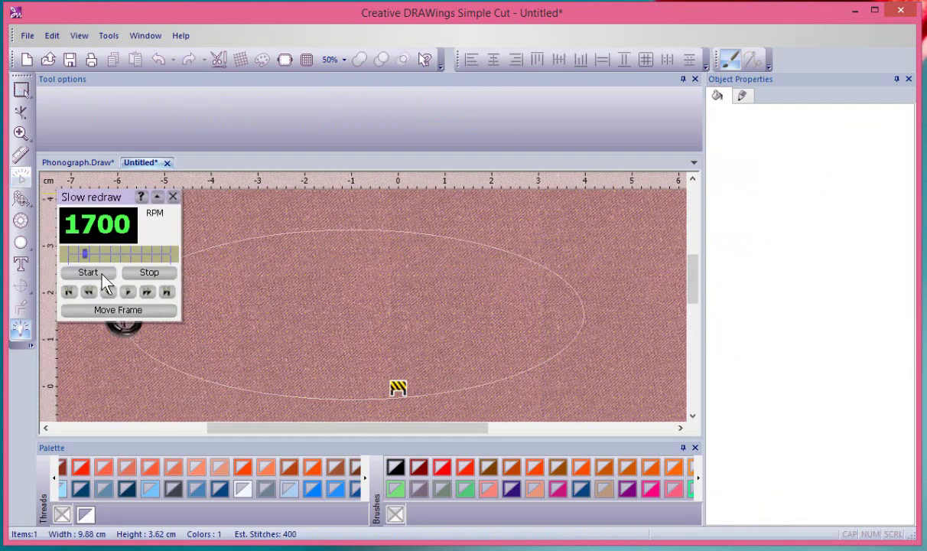
click(151, 275)
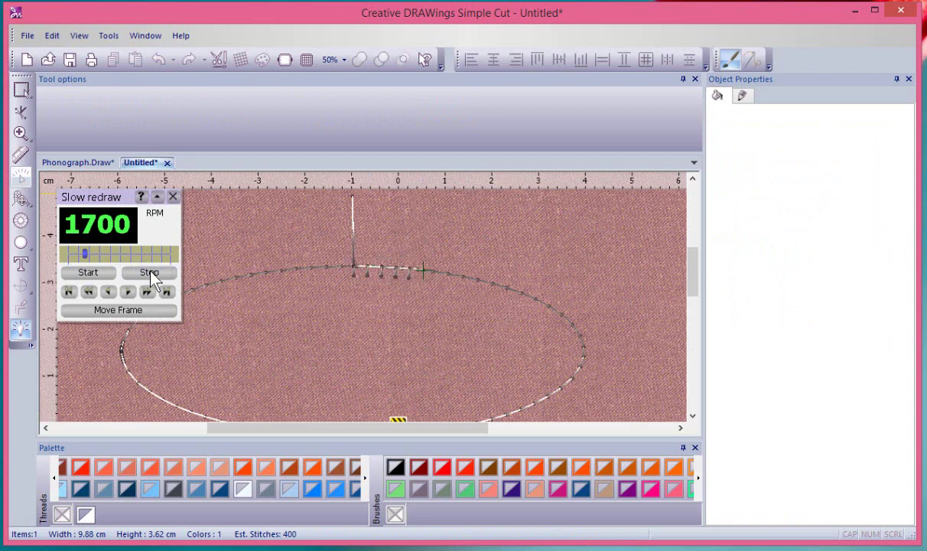
click(337, 212)
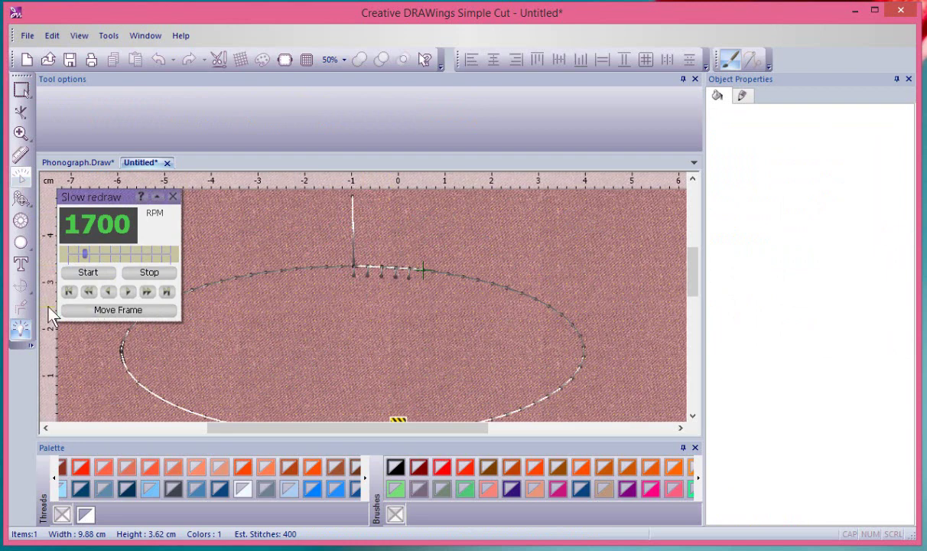
click(68, 291)
click(86, 295)
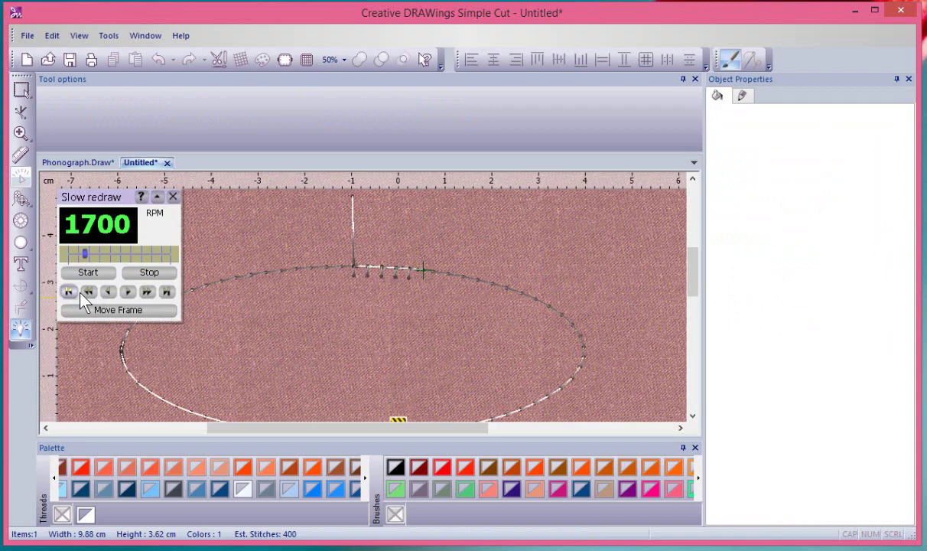
click(174, 197)
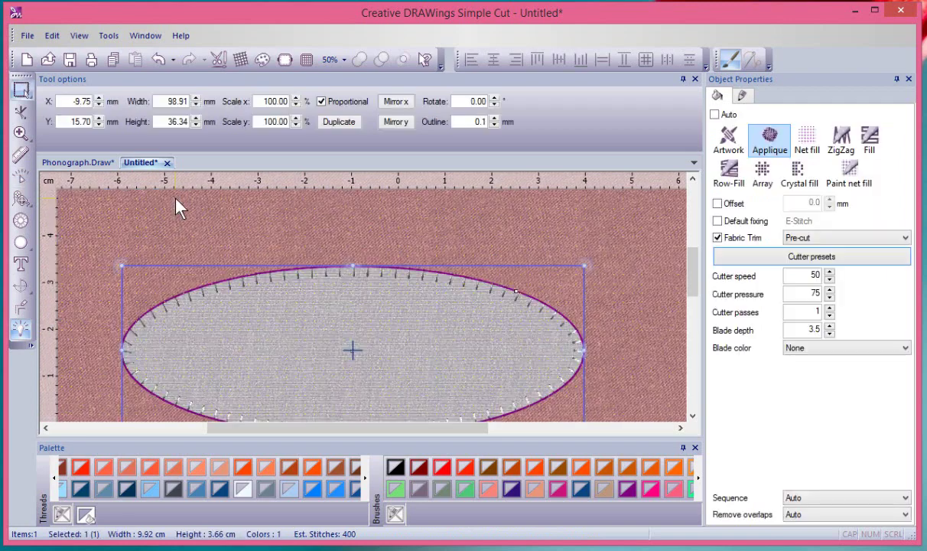
Enable Default fixing with Zig-Zag stitches on the applique ellipse.
click(693, 416)
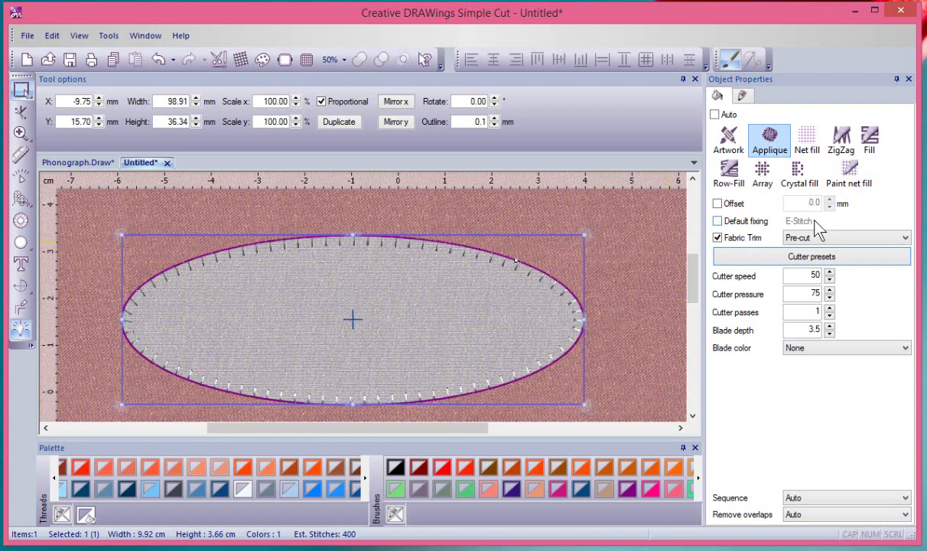
click(718, 221)
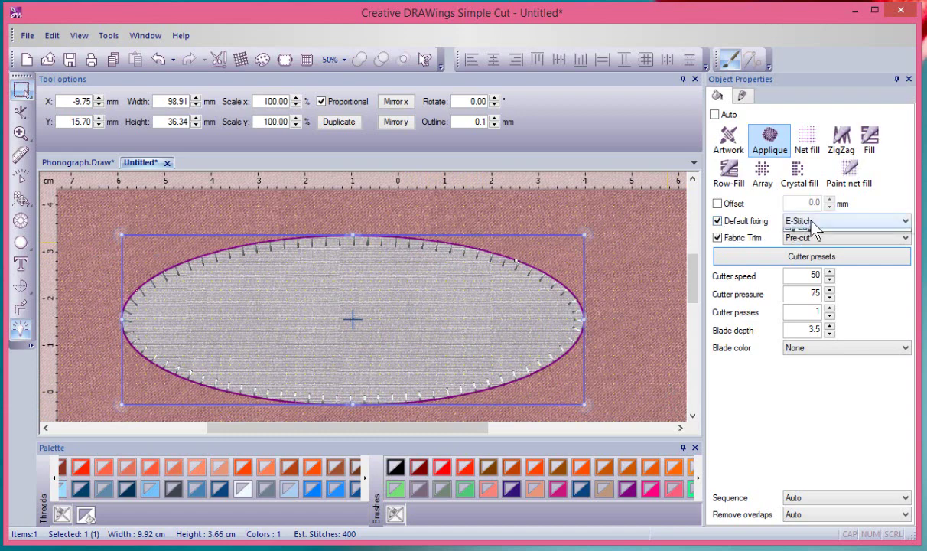
click(813, 243)
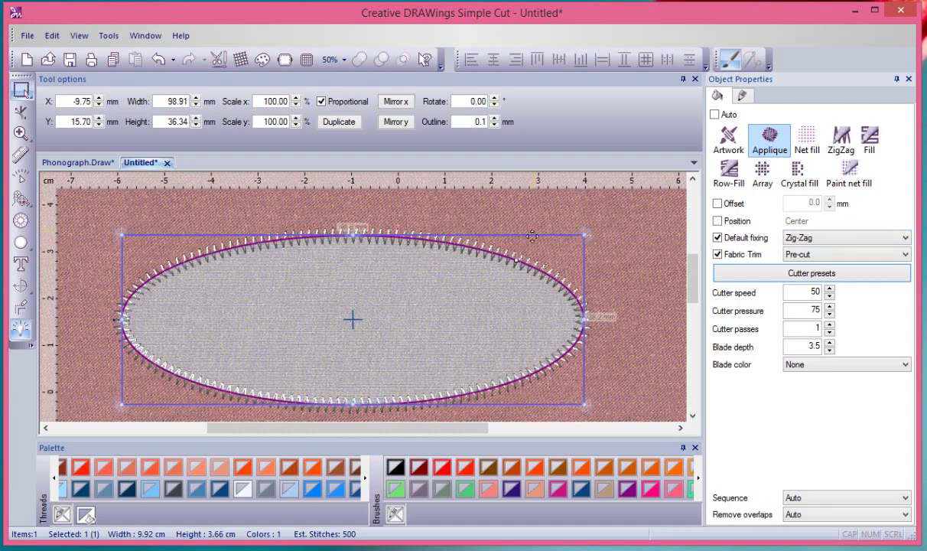
Zoom in, enable the fixing Position, and try Outside and Outside with overlap.
scroll(523, 263, up, 5)
scroll(468, 264, up, 1)
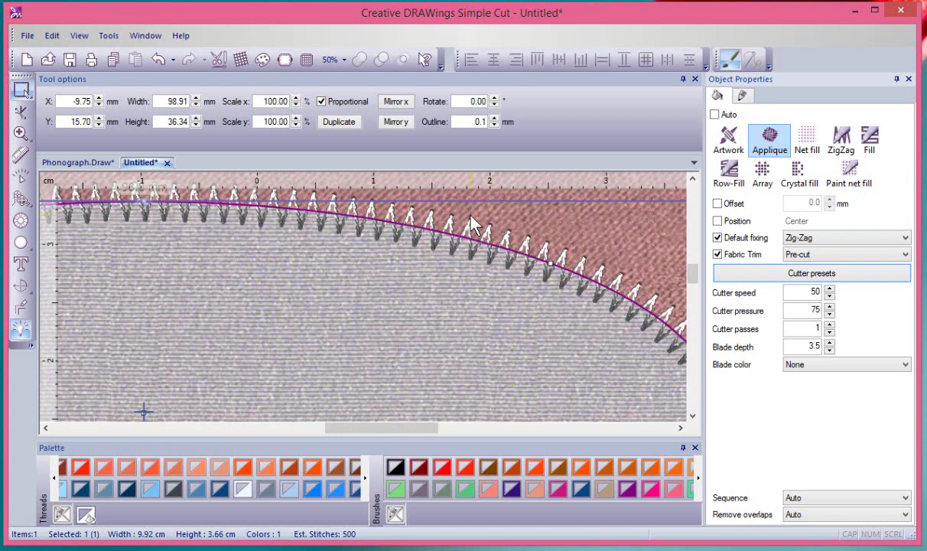
click(718, 221)
click(832, 222)
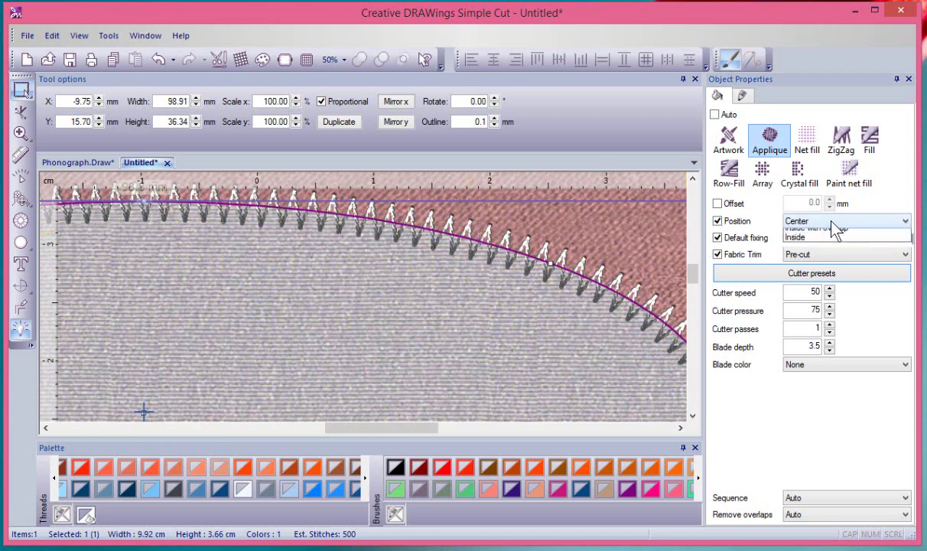
click(813, 234)
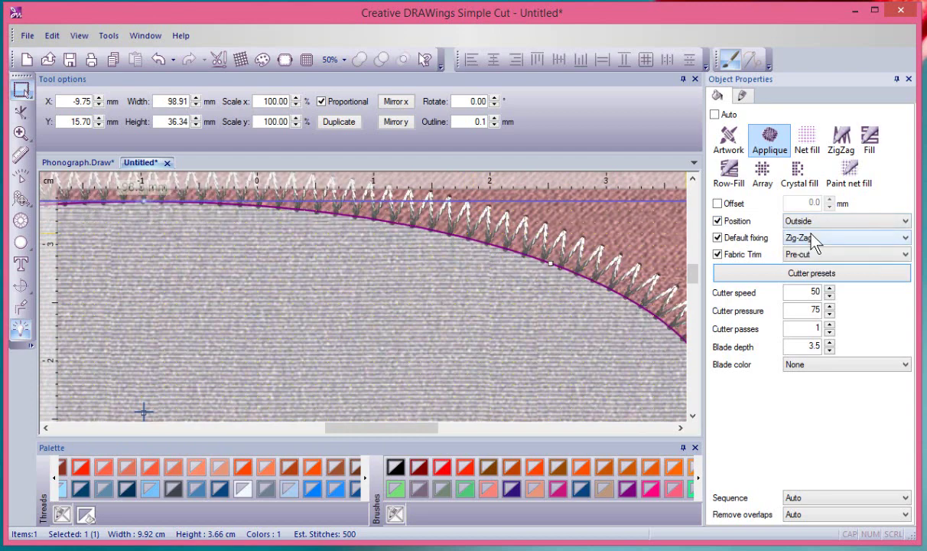
click(811, 221)
click(817, 245)
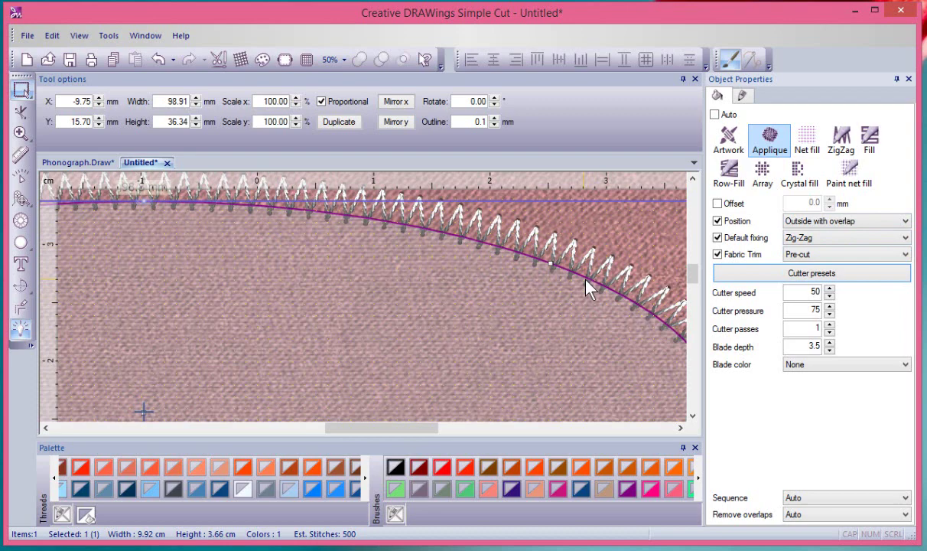
Try Inside and Inside with overlap, then settle on Center and zoom back out.
click(838, 222)
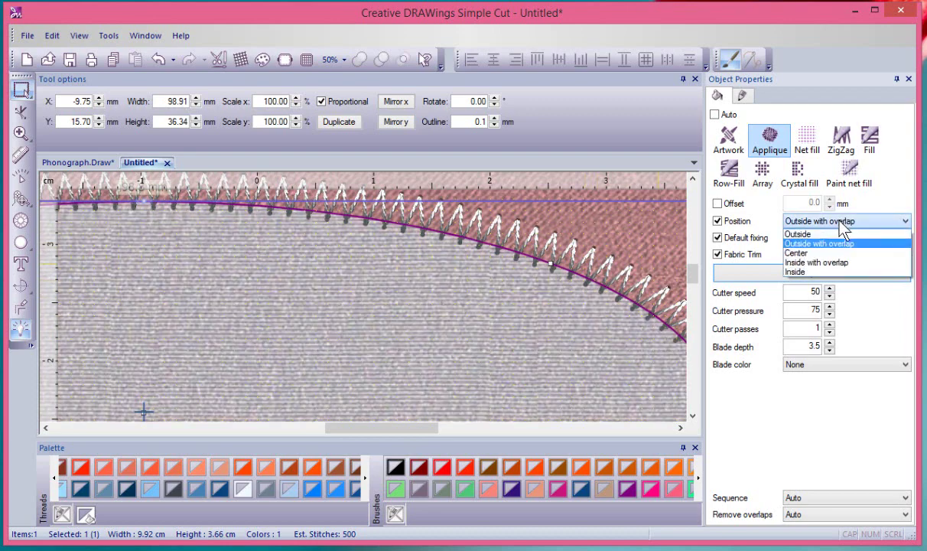
click(827, 271)
click(813, 221)
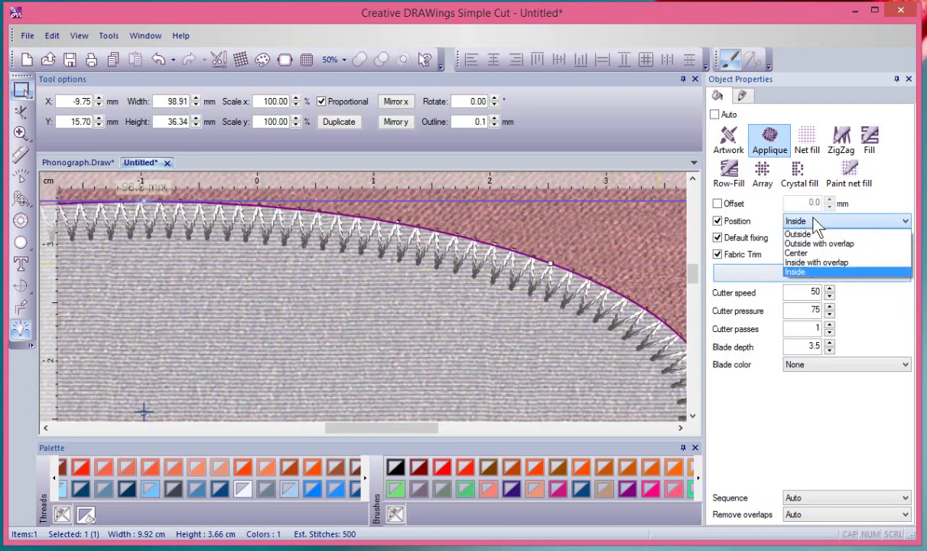
click(817, 262)
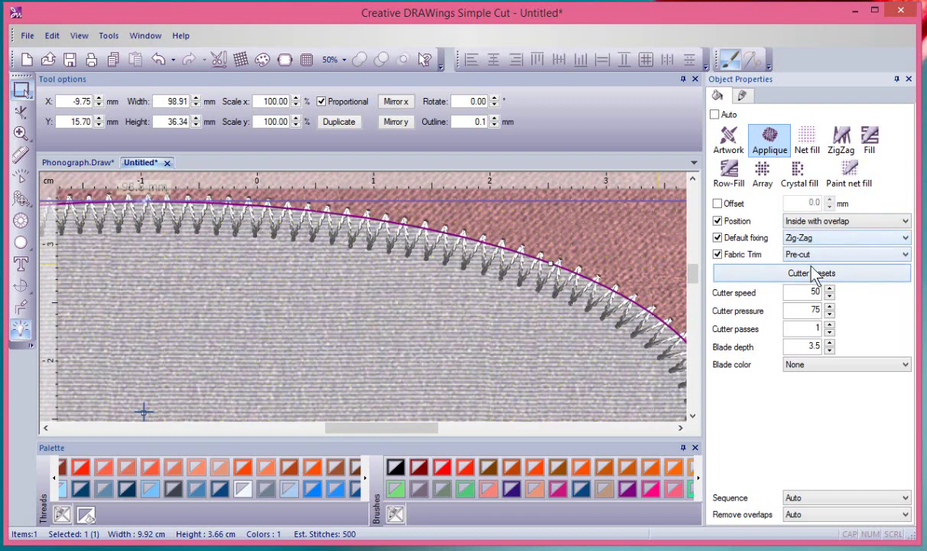
click(811, 221)
click(803, 253)
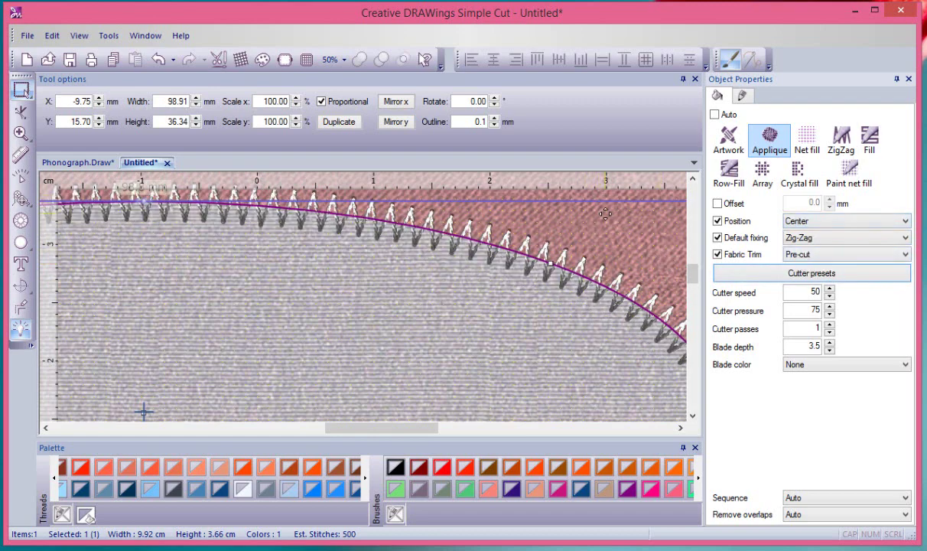
click(612, 240)
scroll(616, 242, down, 3)
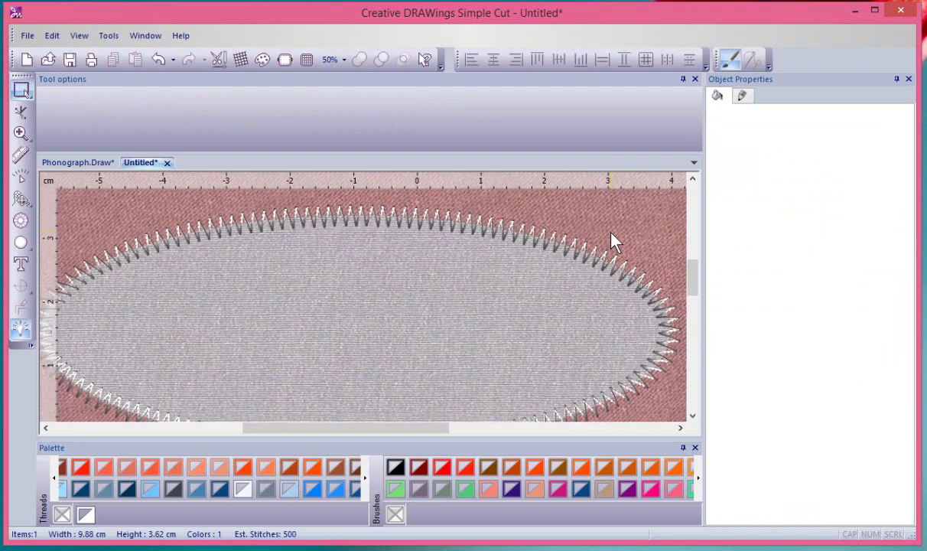
scroll(616, 243, down, 3)
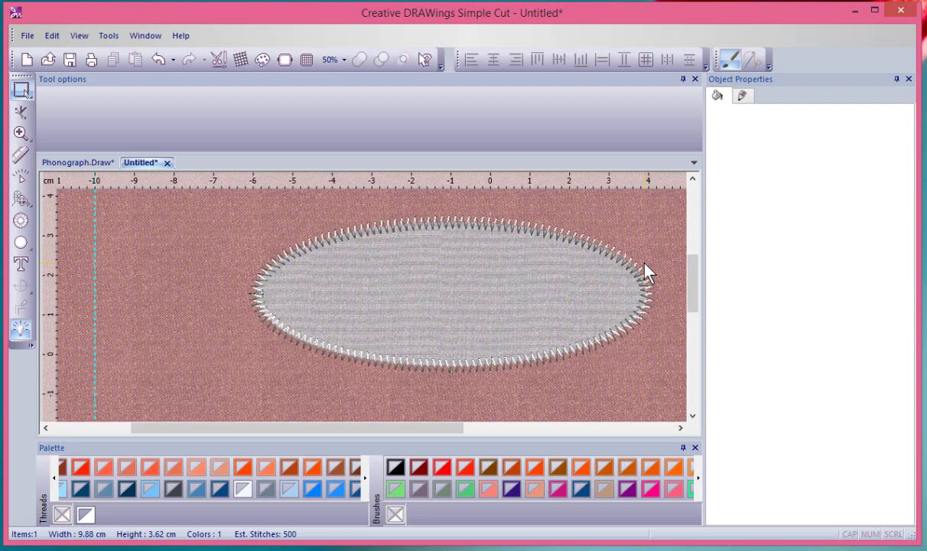
Turn off the ellipse's fixing position and Default fixing, and give it a Dark cerulean outline.
click(645, 273)
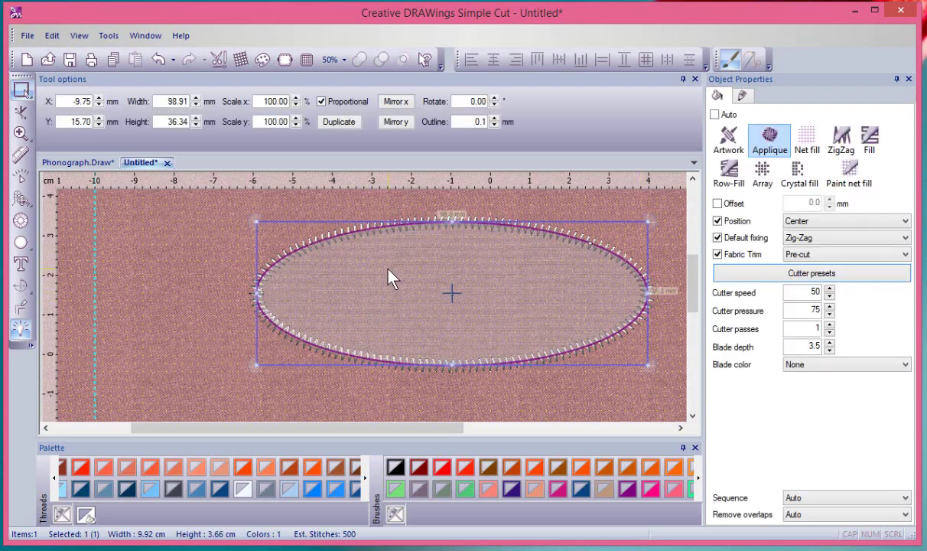
click(717, 220)
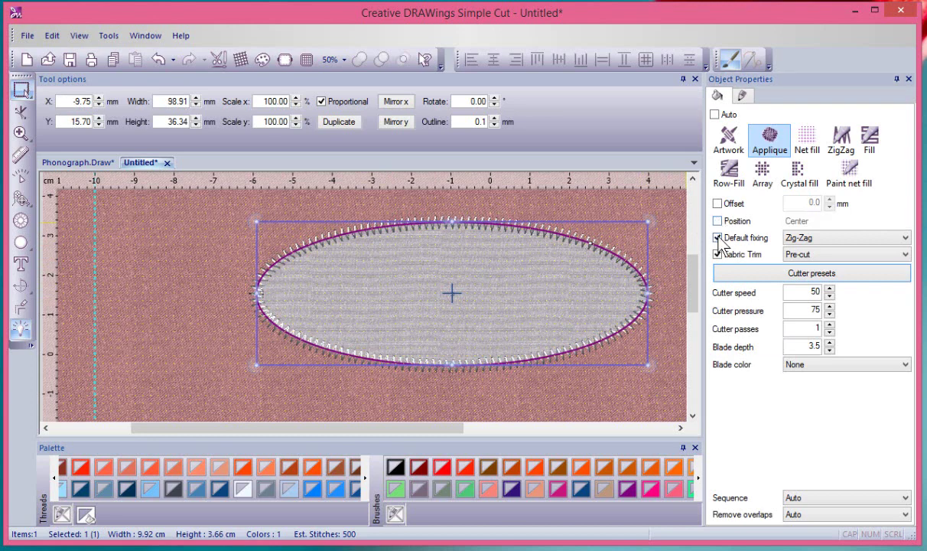
click(719, 239)
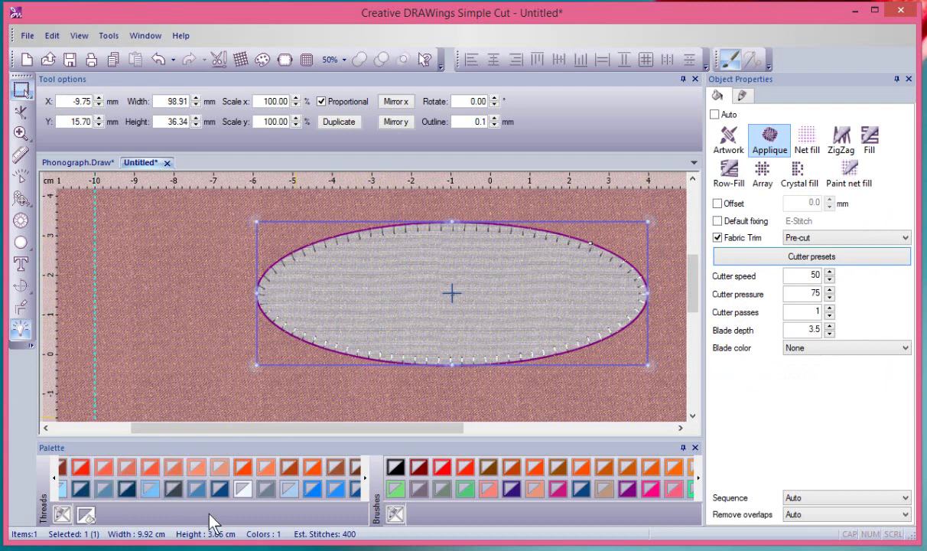
click(219, 489)
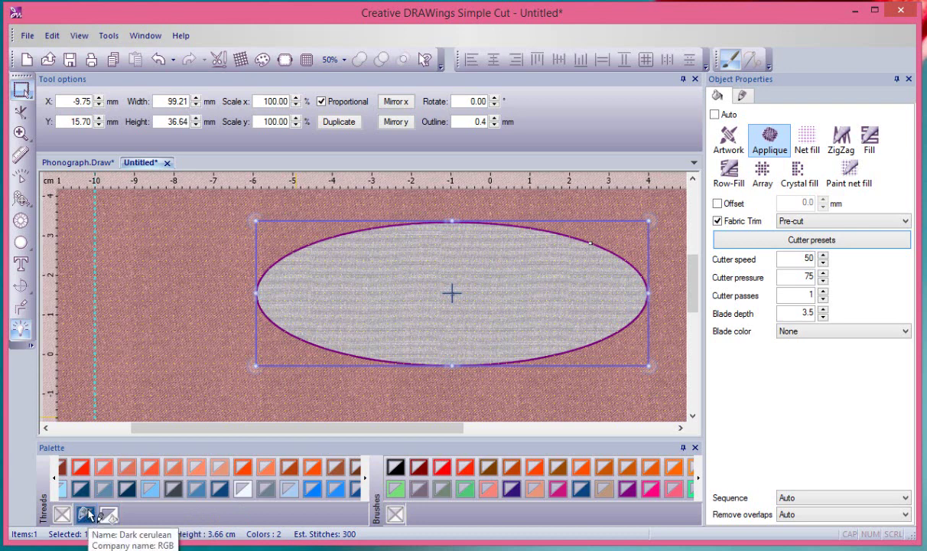
Show the outline stitch settings, inspect the ellipse's outline close up, and reselect it.
click(742, 95)
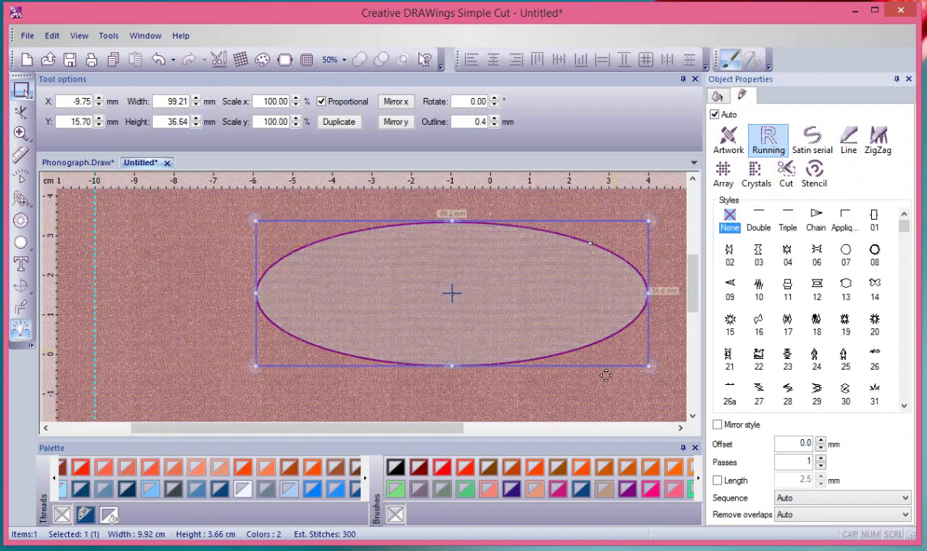
click(559, 375)
scroll(559, 375, up, 1)
scroll(530, 362, up, 2)
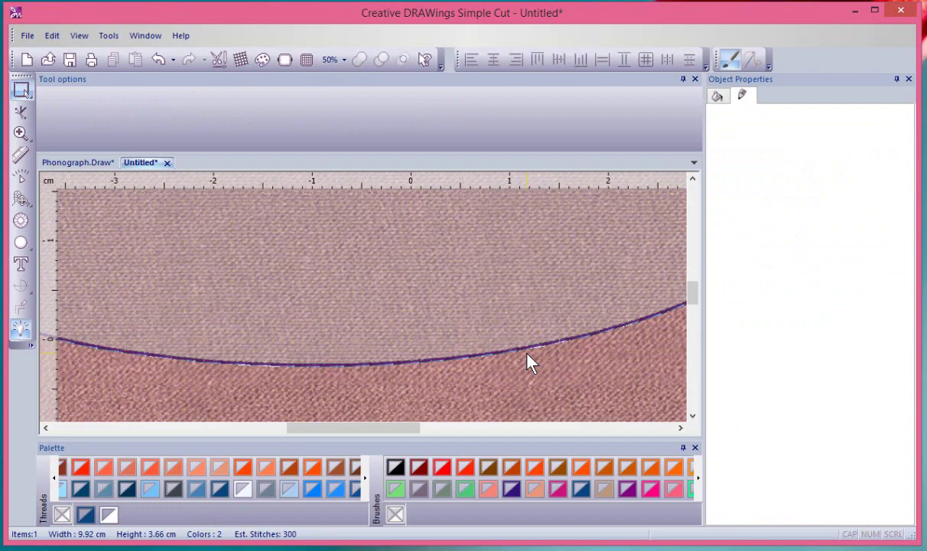
scroll(529, 361, up, 1)
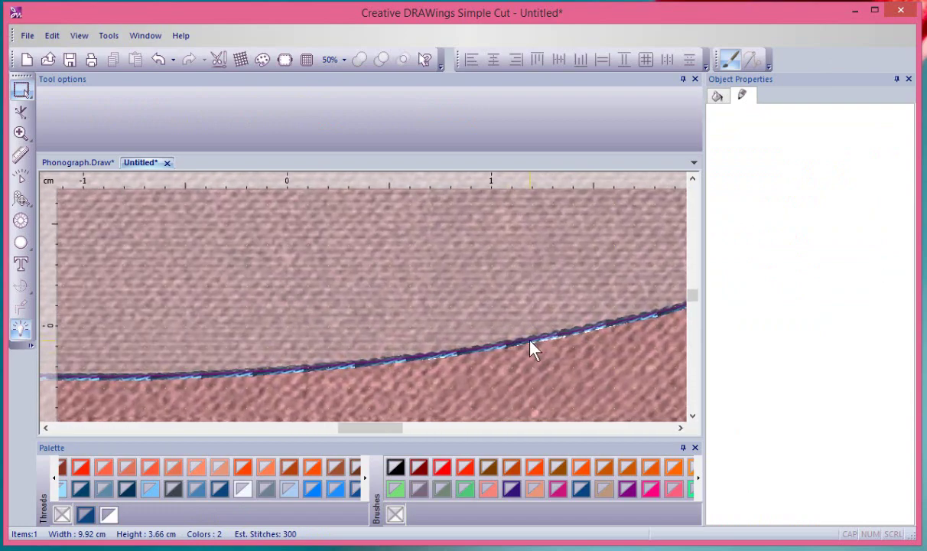
scroll(533, 342, down, 3)
scroll(533, 344, down, 2)
scroll(533, 348, down, 1)
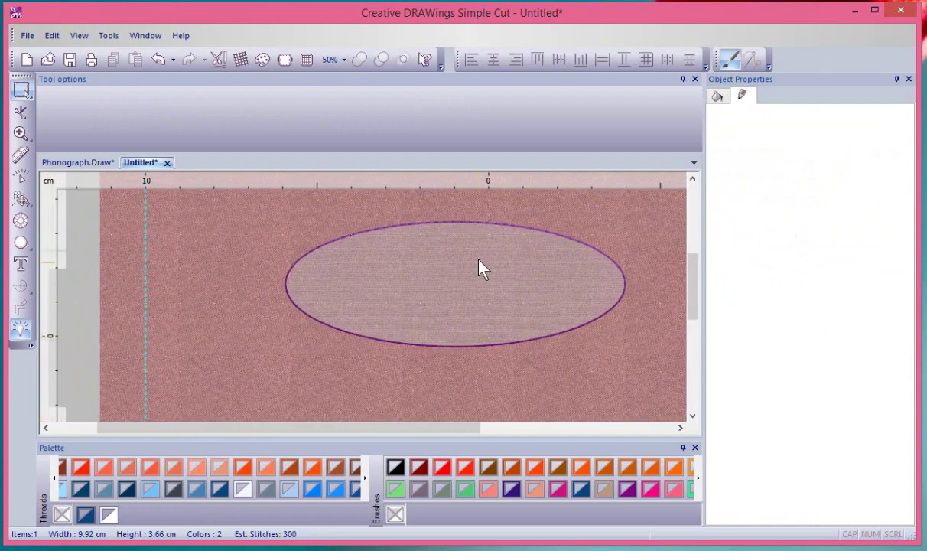
click(481, 267)
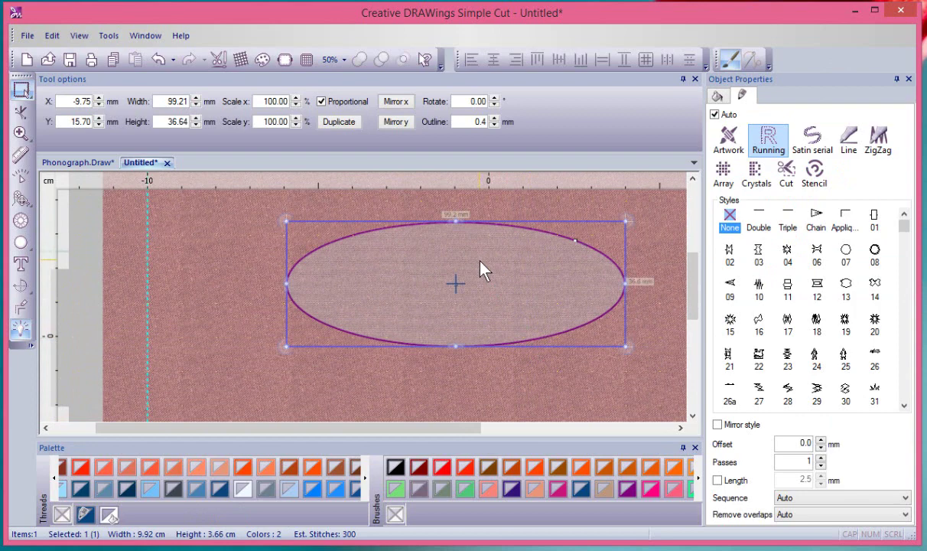
Try chain, applique and decorative outline stitches, settling on decorative running style 17.
click(817, 217)
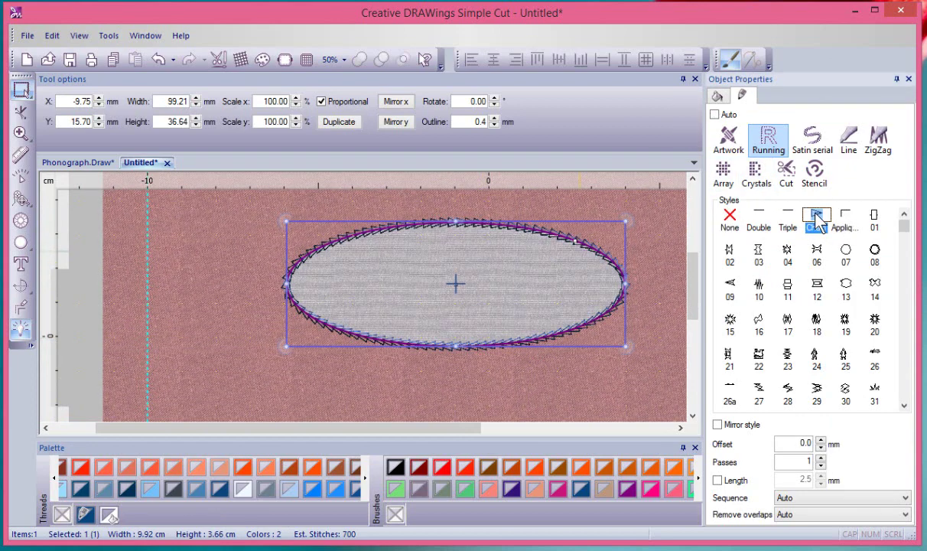
click(845, 219)
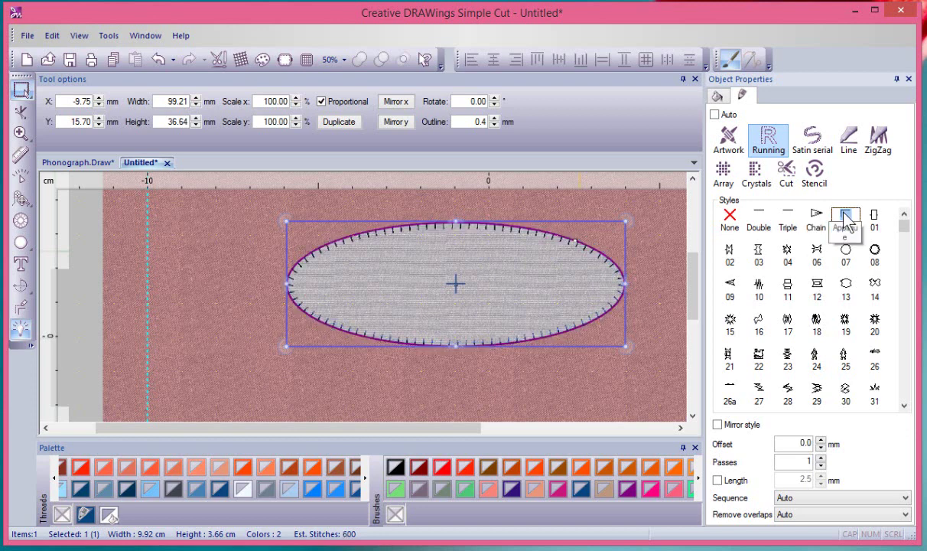
click(817, 284)
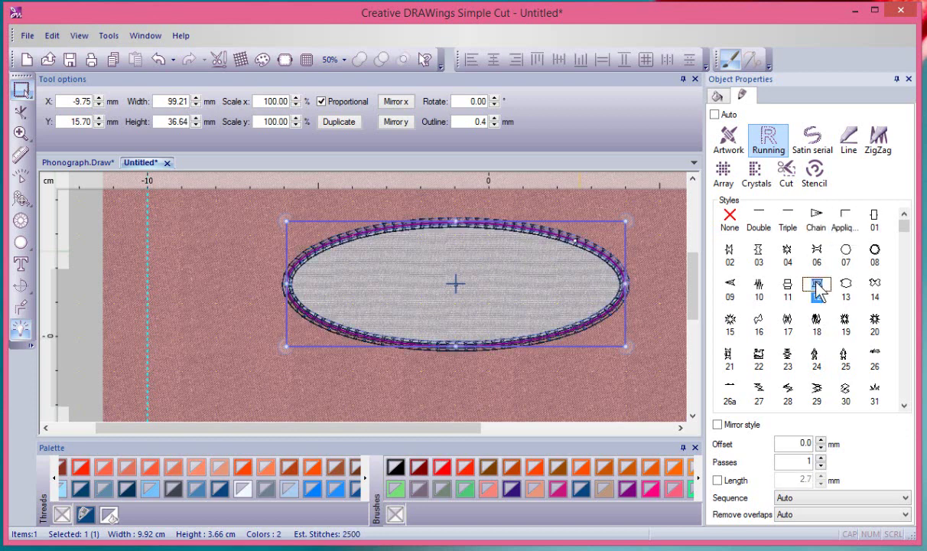
click(845, 321)
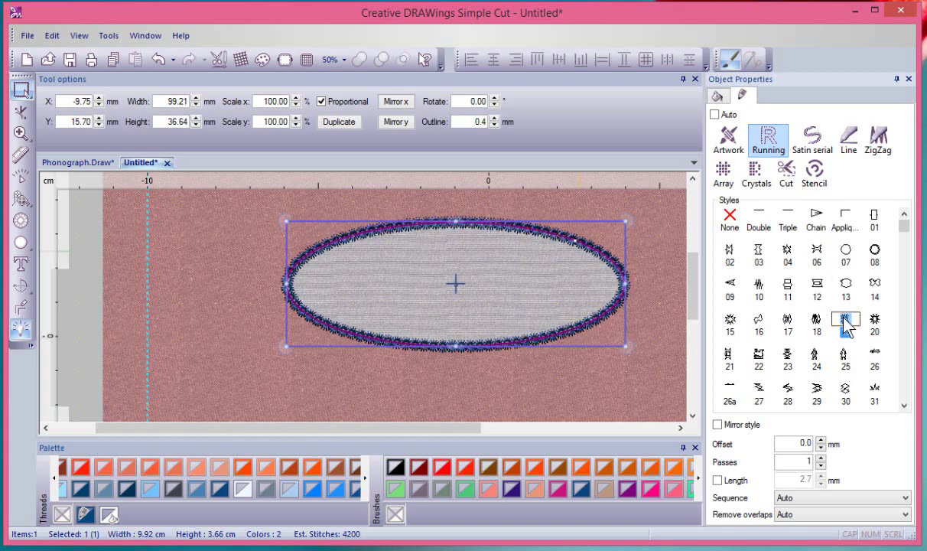
click(788, 321)
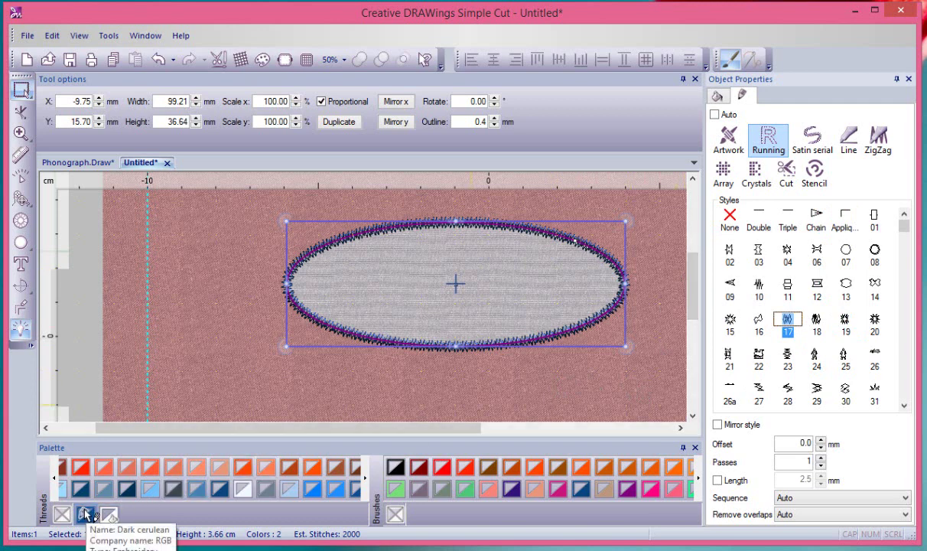
Switch the ellipse outline from running stitch to satin serial, 3 mm wide.
click(816, 140)
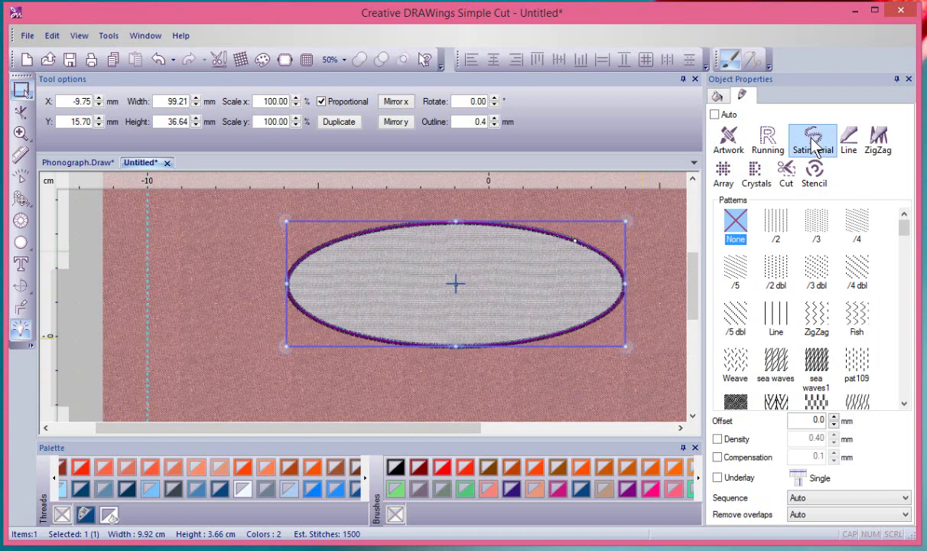
double_click(482, 122)
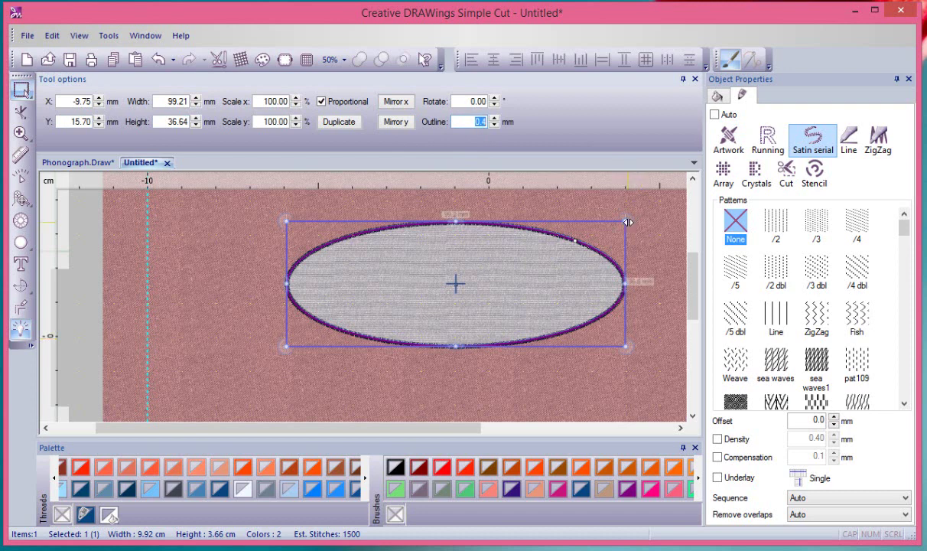
text(3)
key(Return)
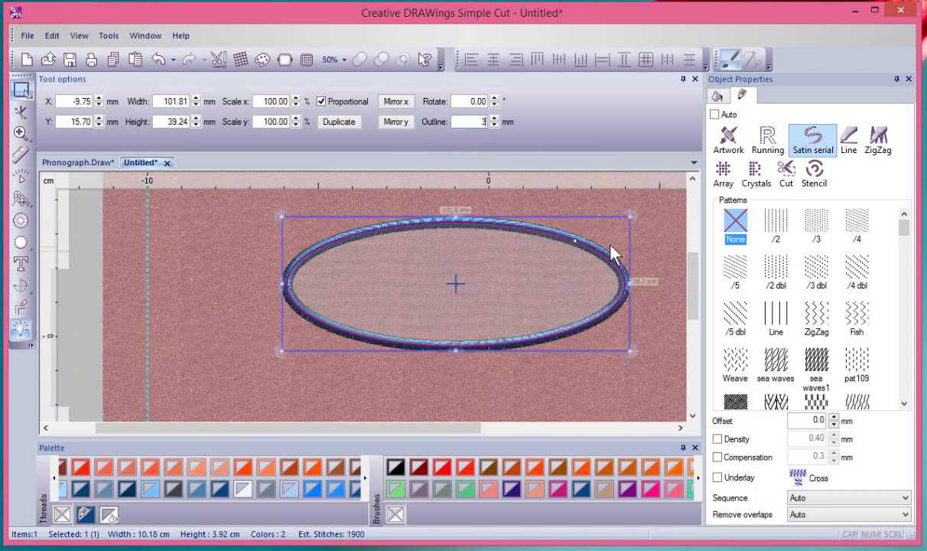
Draw a second, smaller ellipse overlapping the first ellipse's lower half.
click(658, 273)
scroll(656, 277, down, 2)
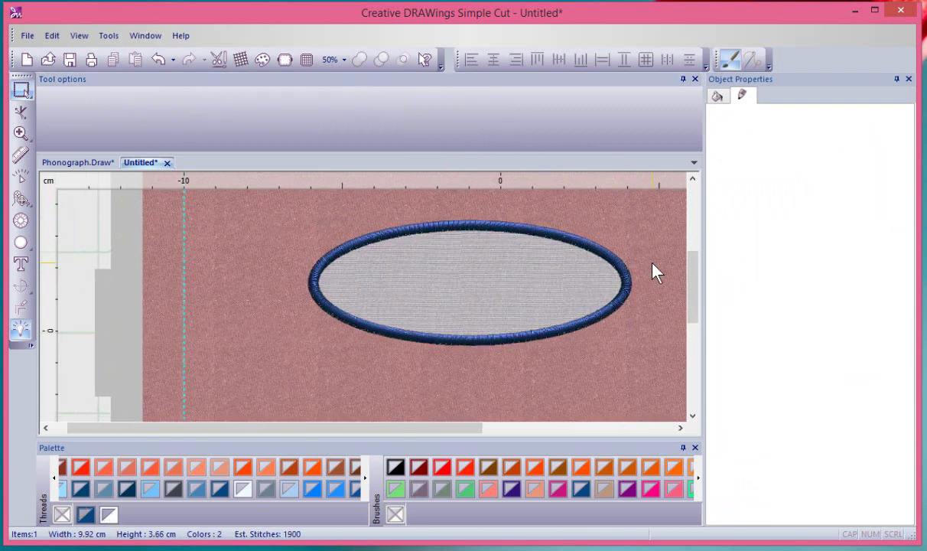
drag(503, 430, 593, 433)
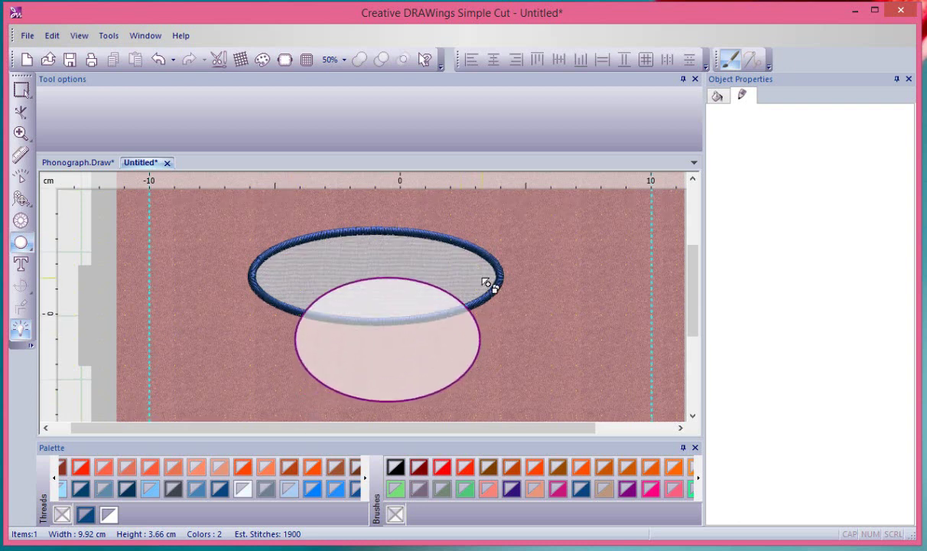
drag(297, 402, 482, 278)
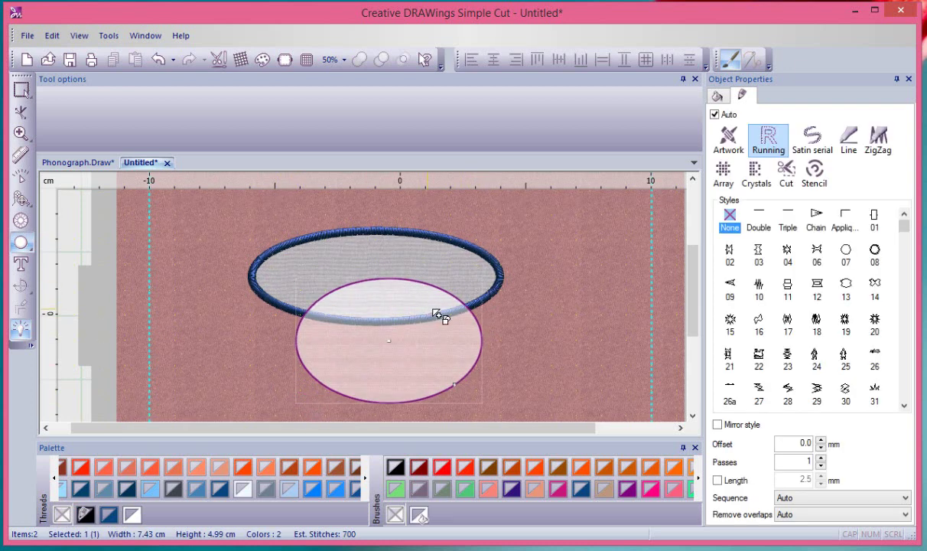
key(Escape)
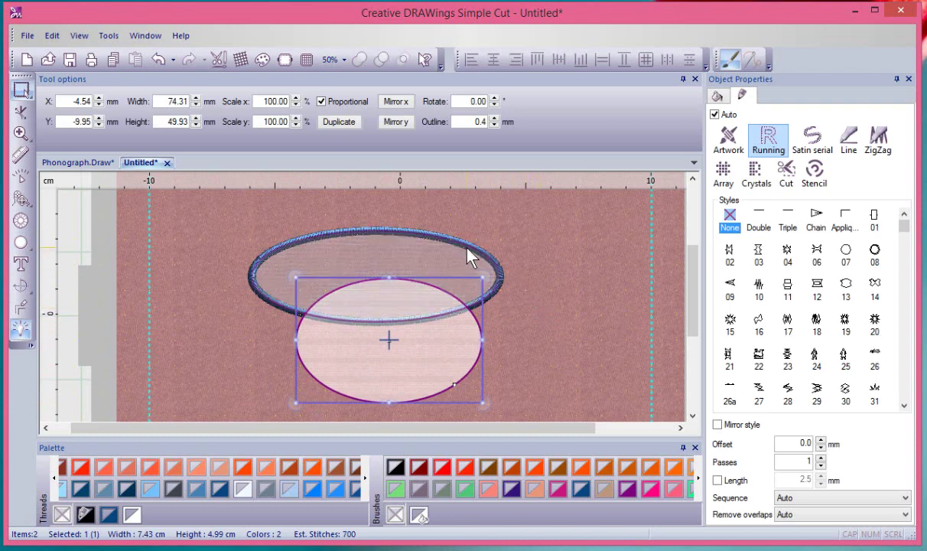
Give the new ellipse a 3 mm satin serial outline and an applique fill.
click(812, 145)
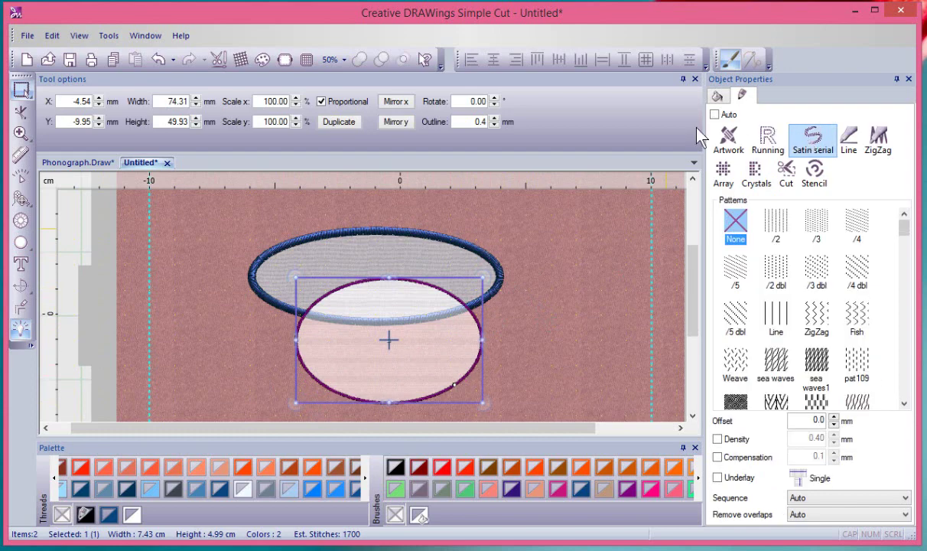
double_click(480, 122)
text(3)
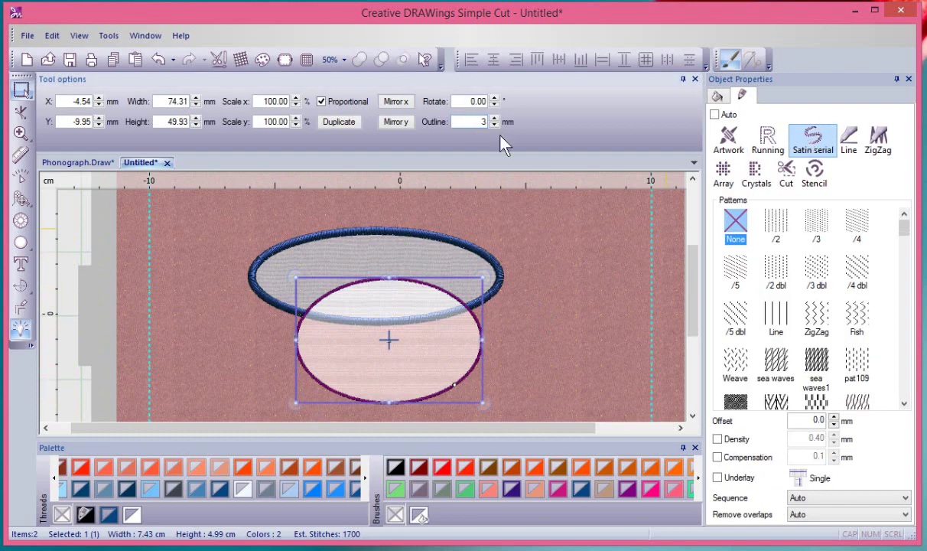
key(Return)
click(718, 96)
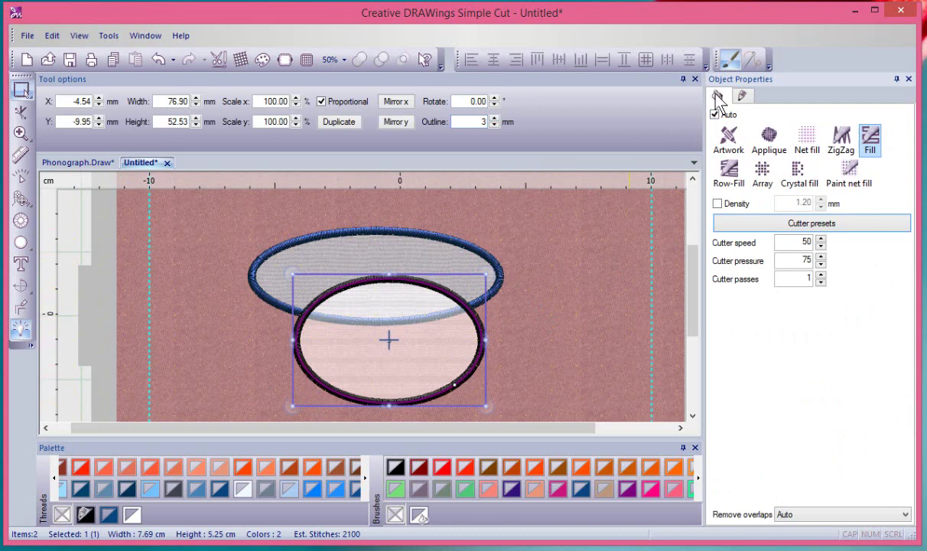
click(770, 138)
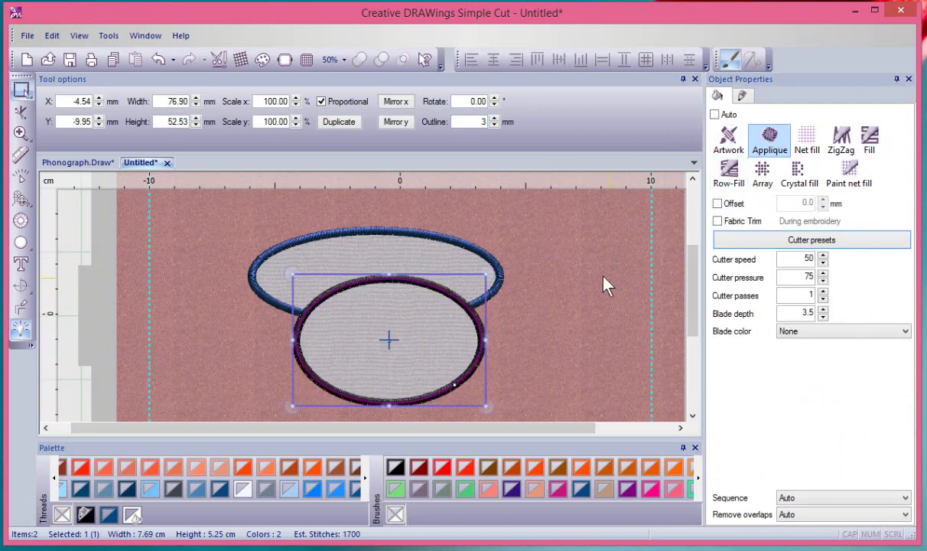
click(558, 277)
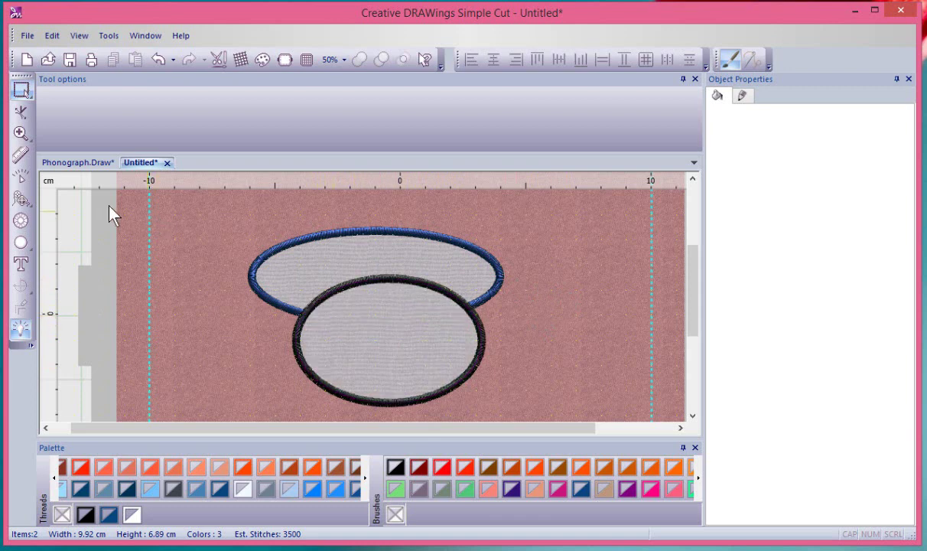
click(20, 182)
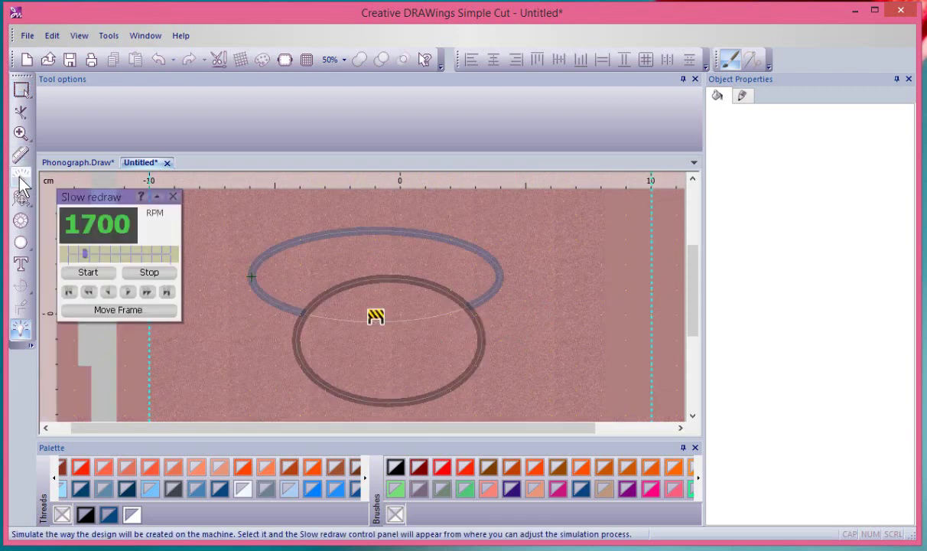
click(88, 273)
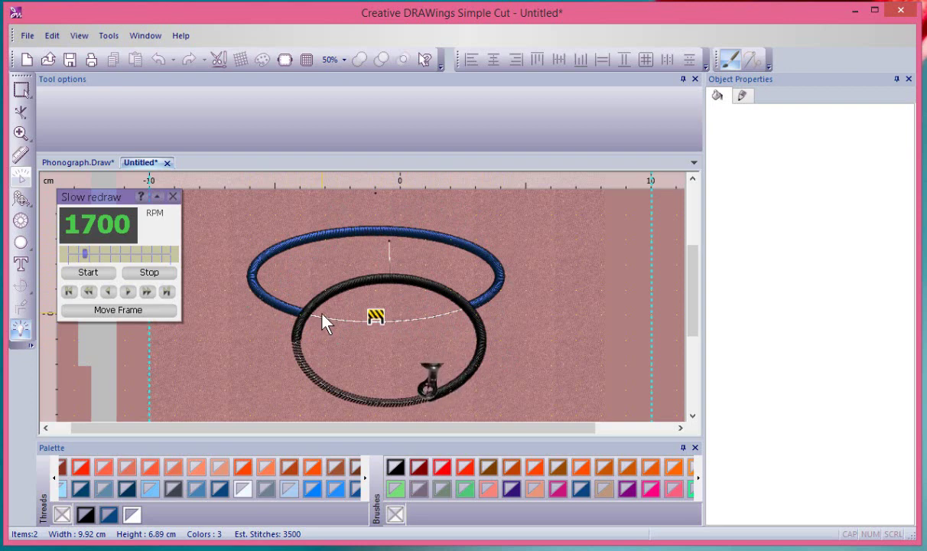
click(176, 197)
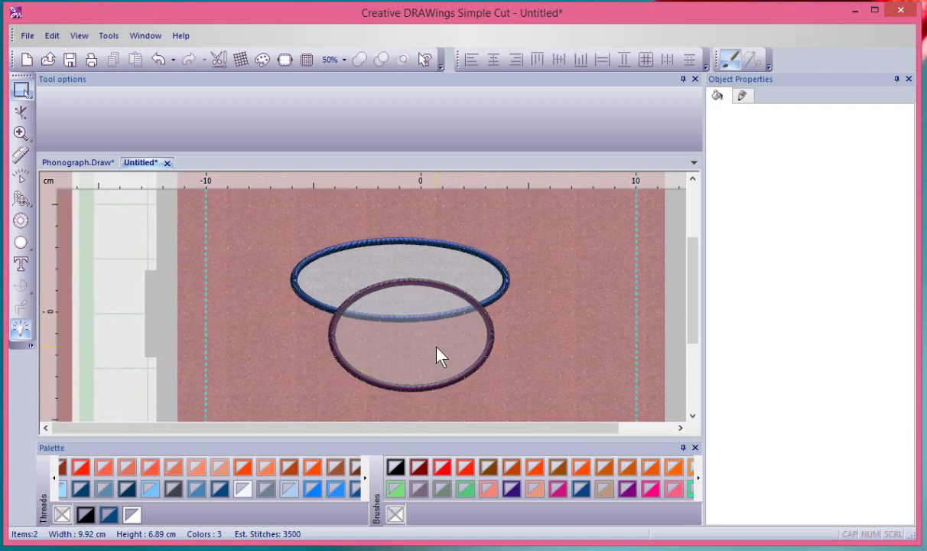
Set the lower ellipse applique's Remove overlaps option to Never.
click(437, 349)
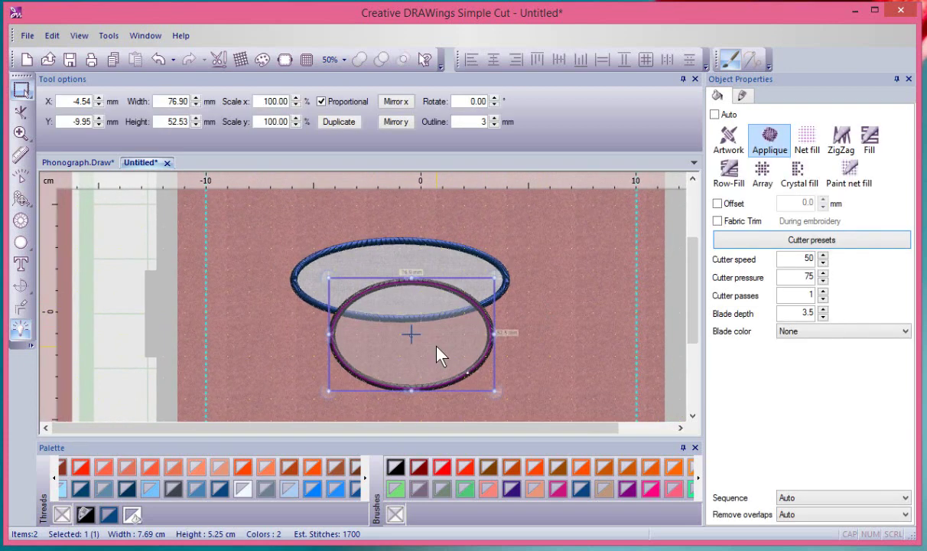
click(817, 514)
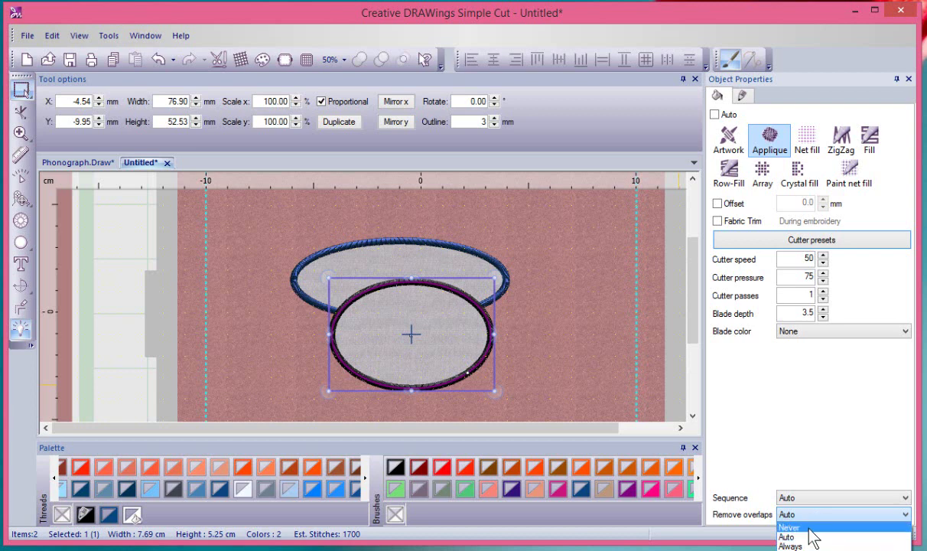
click(808, 527)
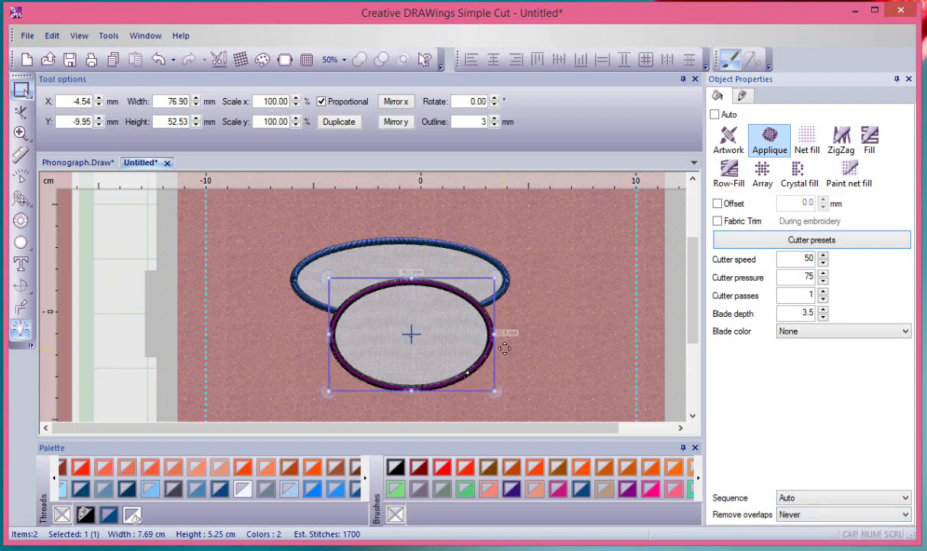
Replay the stitch-out of both ellipses in Slow redraw, then close it.
click(21, 178)
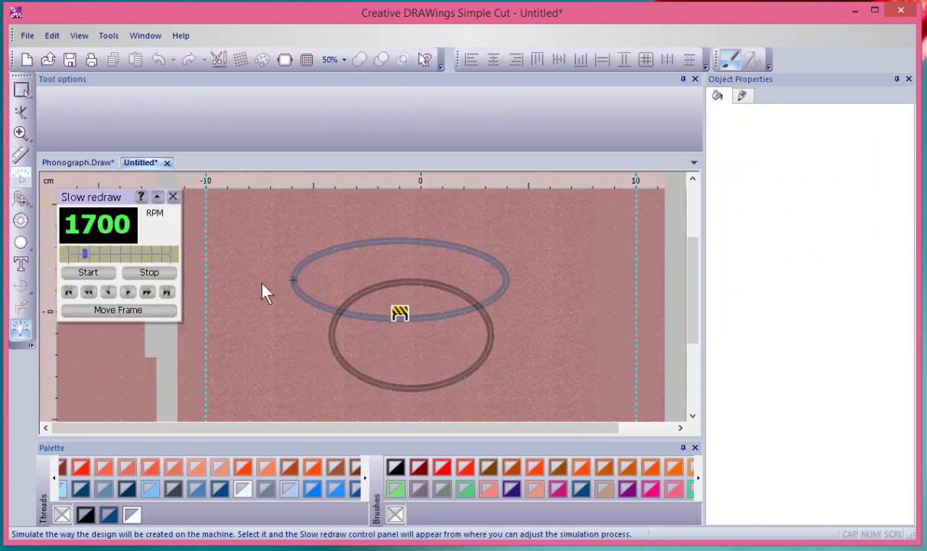
click(89, 273)
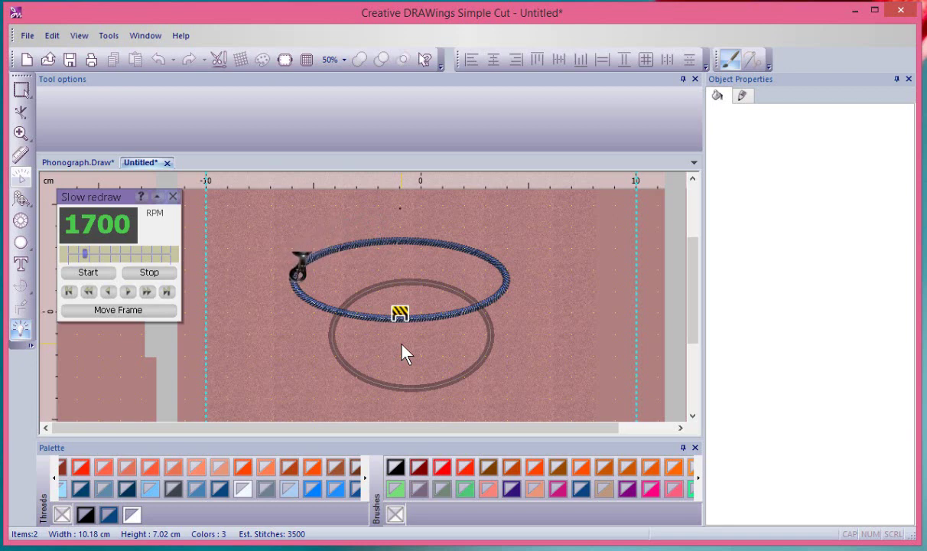
click(149, 274)
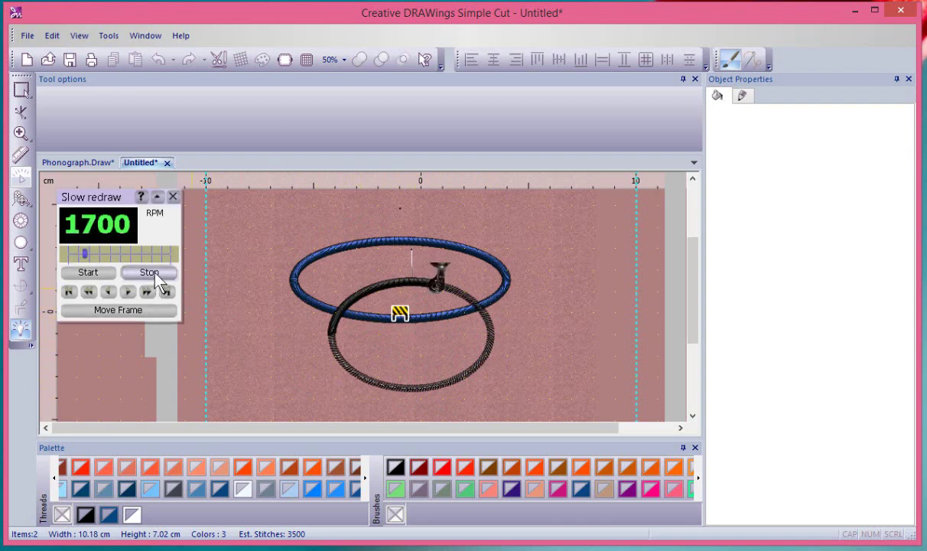
click(173, 196)
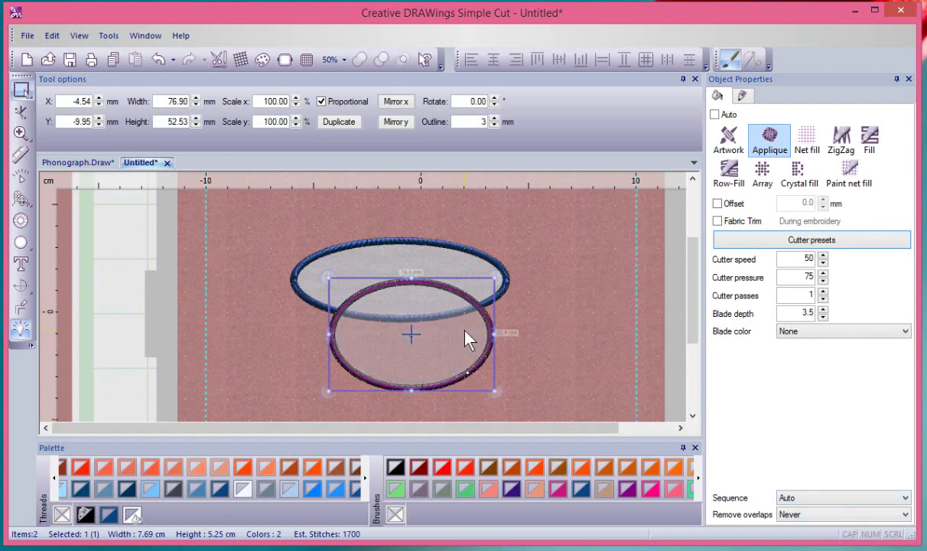
Change the lower ellipse's Remove overlaps option to Auto and deselect to review both ellipses.
click(805, 517)
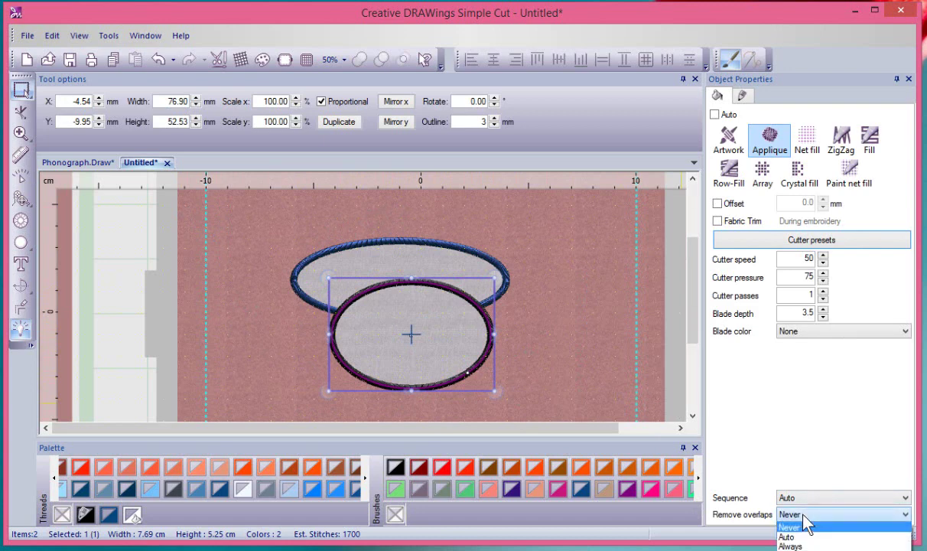
click(811, 539)
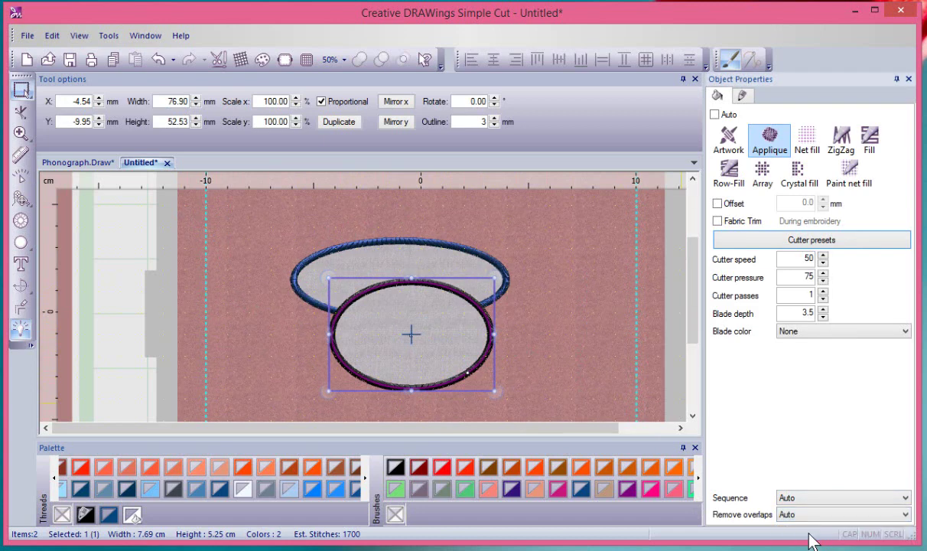
click(538, 339)
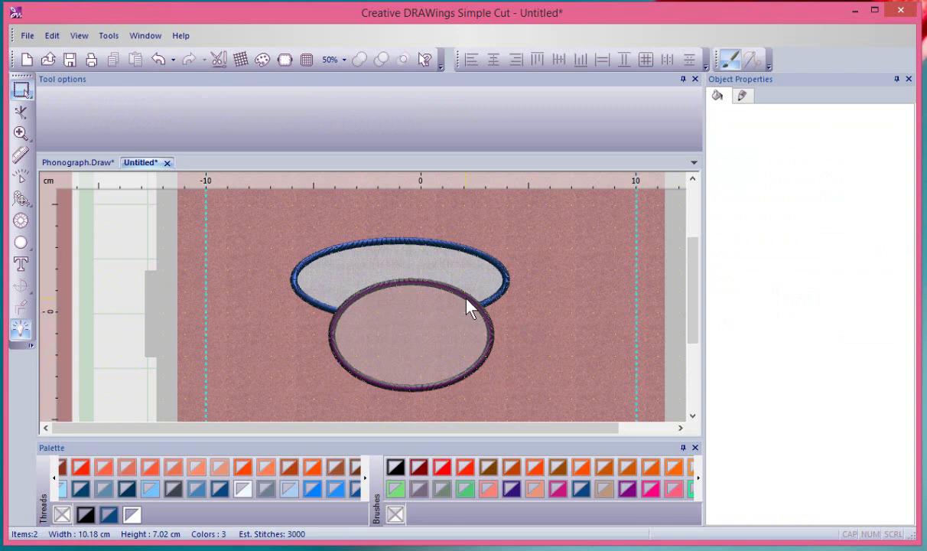
click(427, 323)
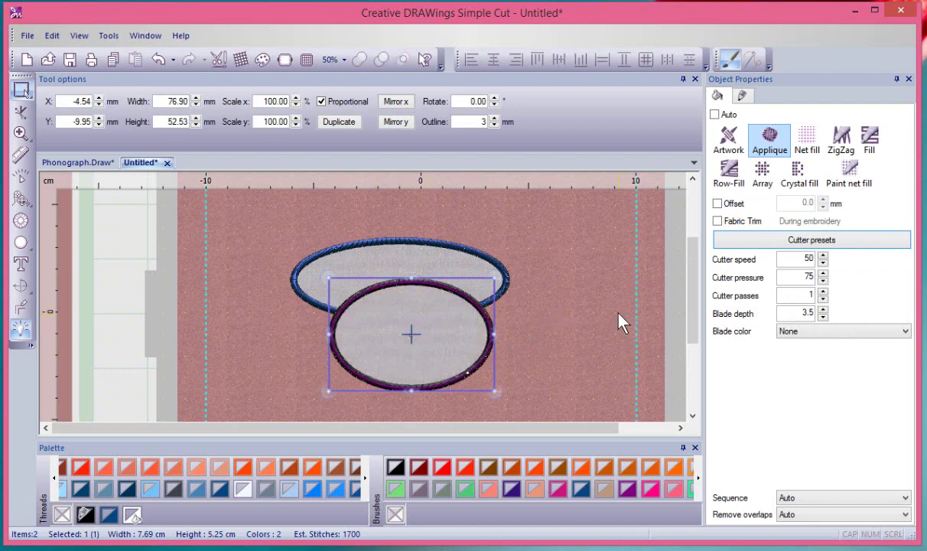
click(575, 295)
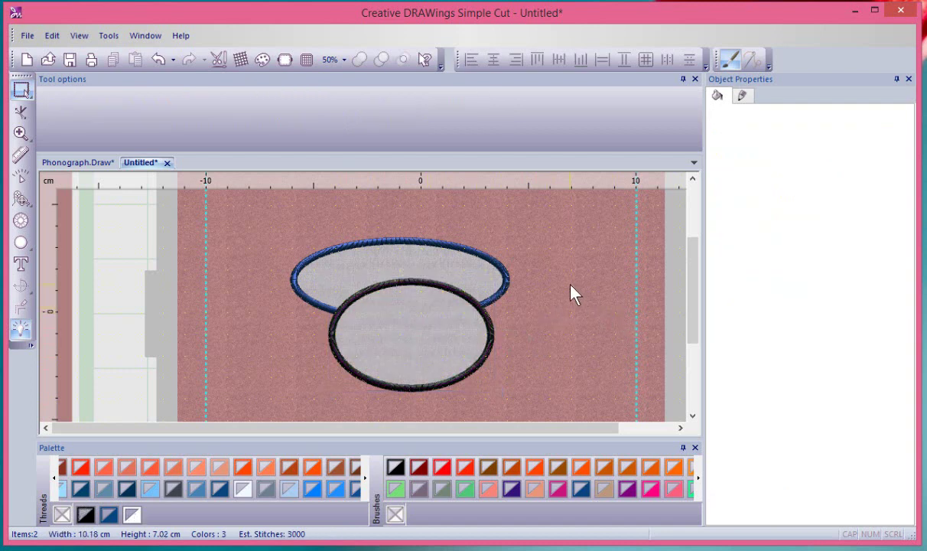